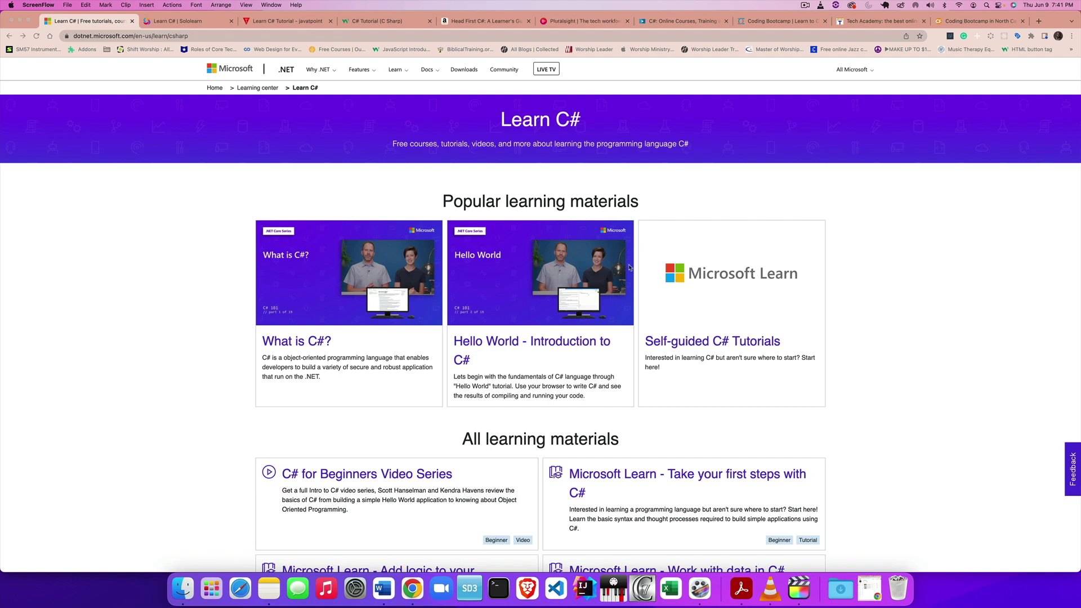
scroll(629, 264, down, 5)
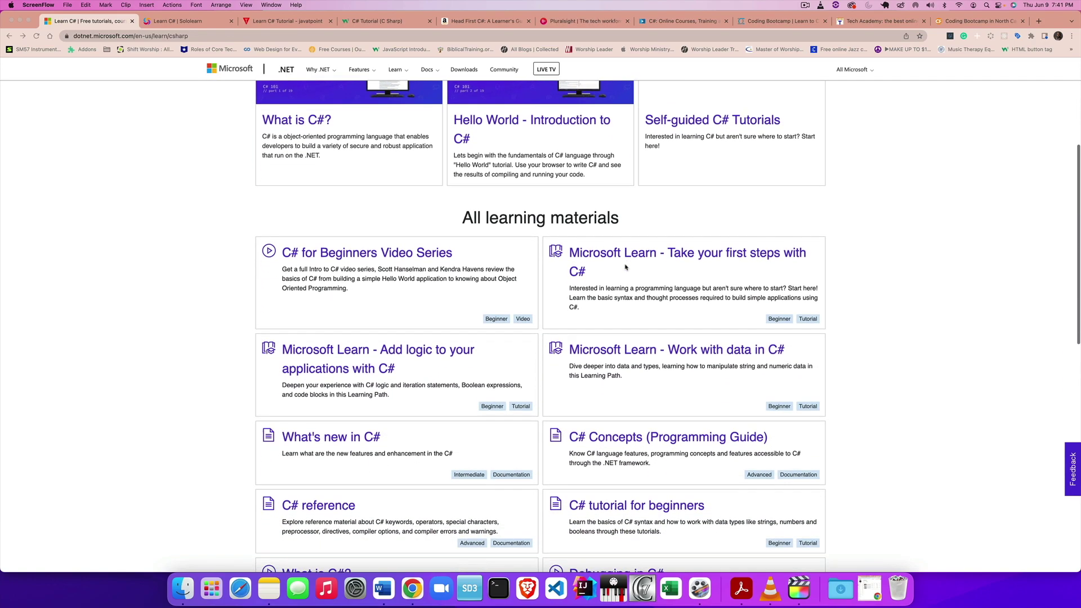
scroll(626, 267, up, 3)
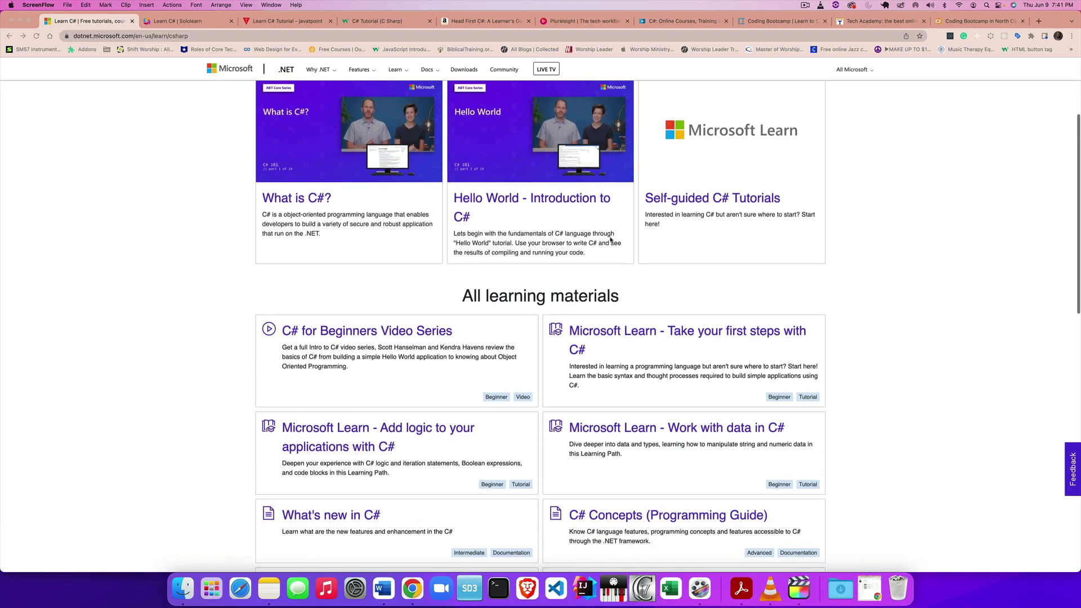
scroll(664, 247, down, 3)
scroll(662, 248, down, 3)
scroll(662, 248, down, 2)
scroll(663, 248, down, 2)
scroll(663, 247, down, 4)
scroll(661, 247, up, 10)
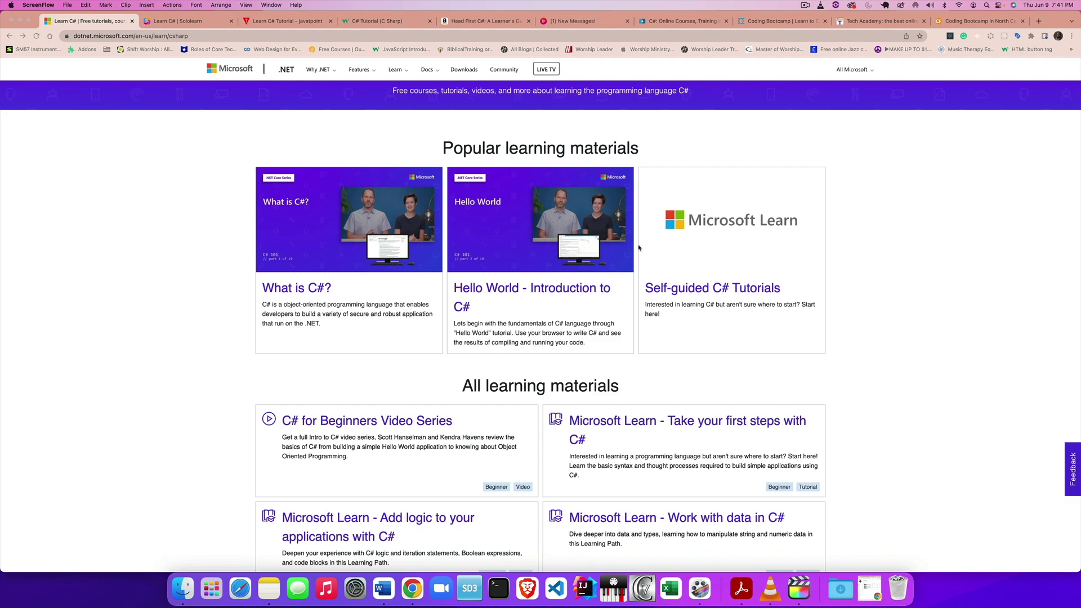
scroll(630, 249, down, 3)
scroll(629, 249, down, 2)
scroll(630, 250, down, 5)
scroll(629, 250, down, 5)
scroll(629, 249, down, 2)
scroll(630, 249, up, 3)
scroll(592, 212, up, 5)
scroll(432, 73, up, 1)
Open the Docs dropdown in Microsoft .NET's top navigation to list documentation topics.
click(434, 73)
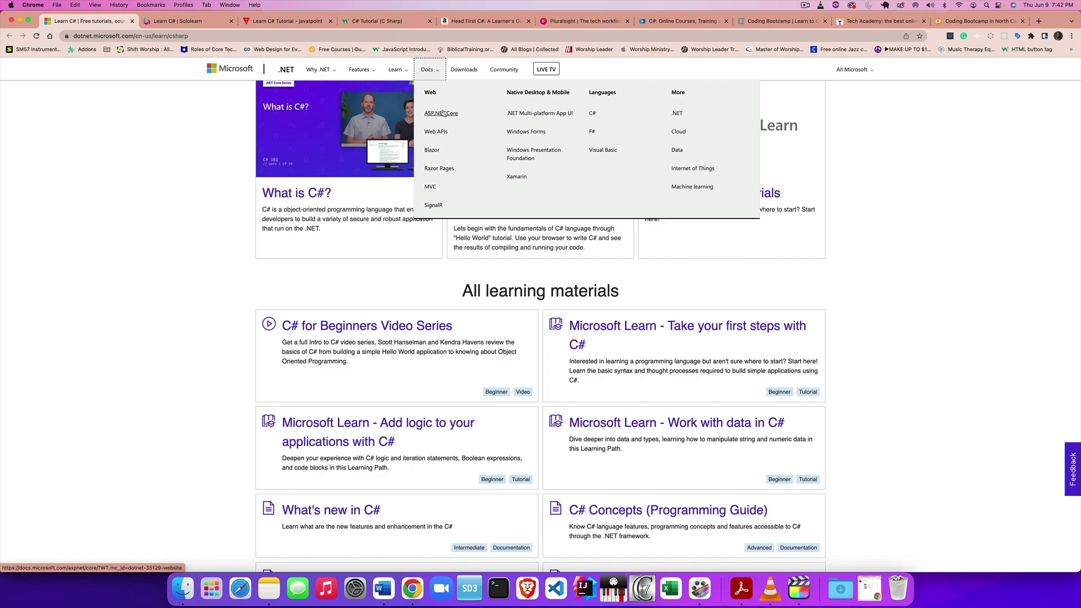
scroll(98, 135, up, 1)
Switch to the Learn C# | Sololearn tab to review its Basic Concepts lessons.
click(185, 22)
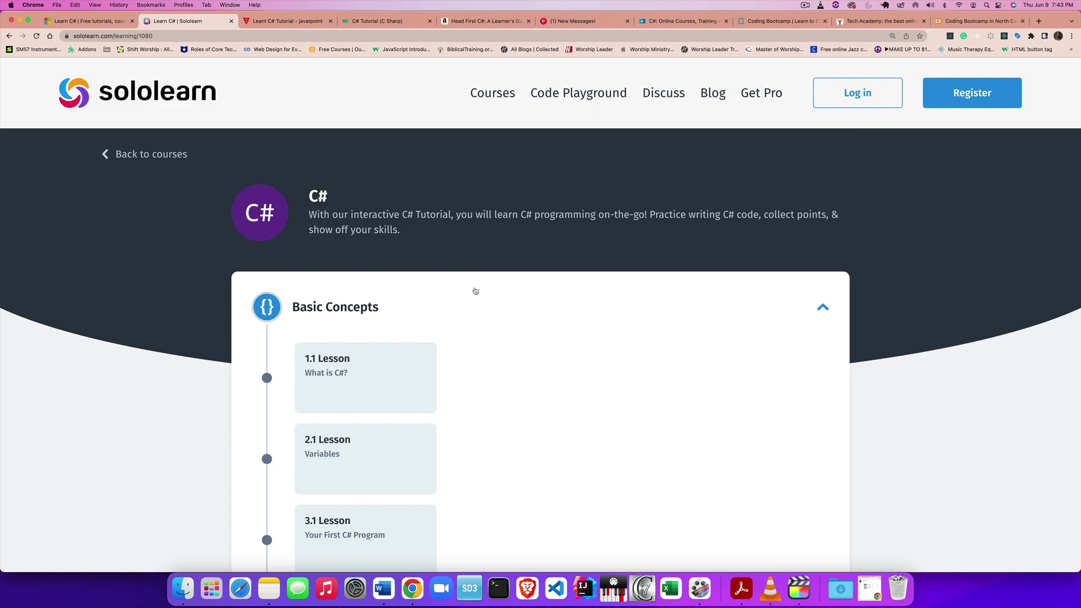
scroll(476, 291, down, 2)
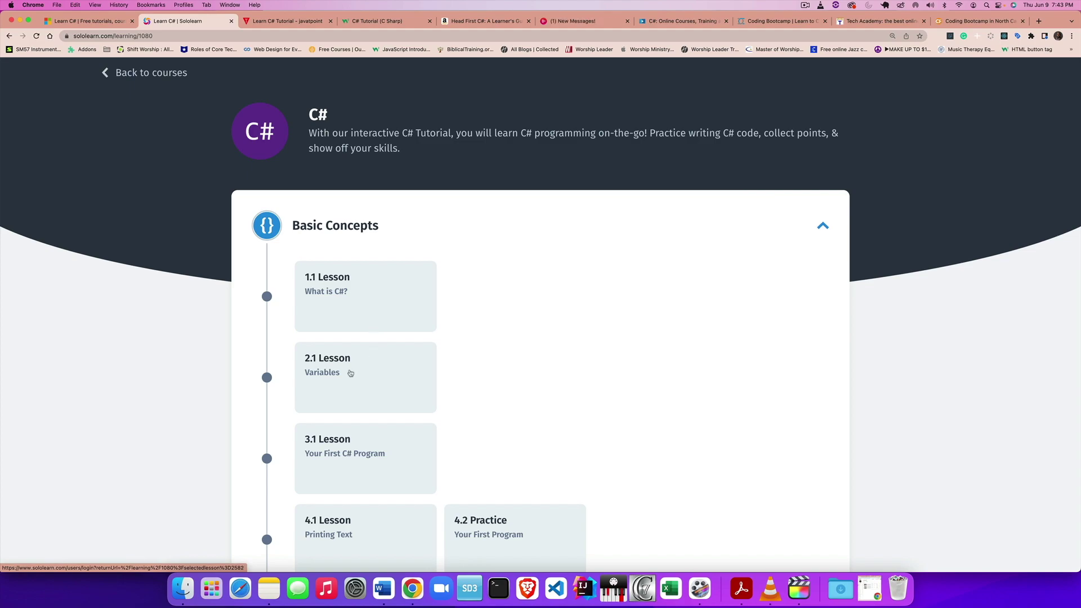
scroll(366, 377, down, 5)
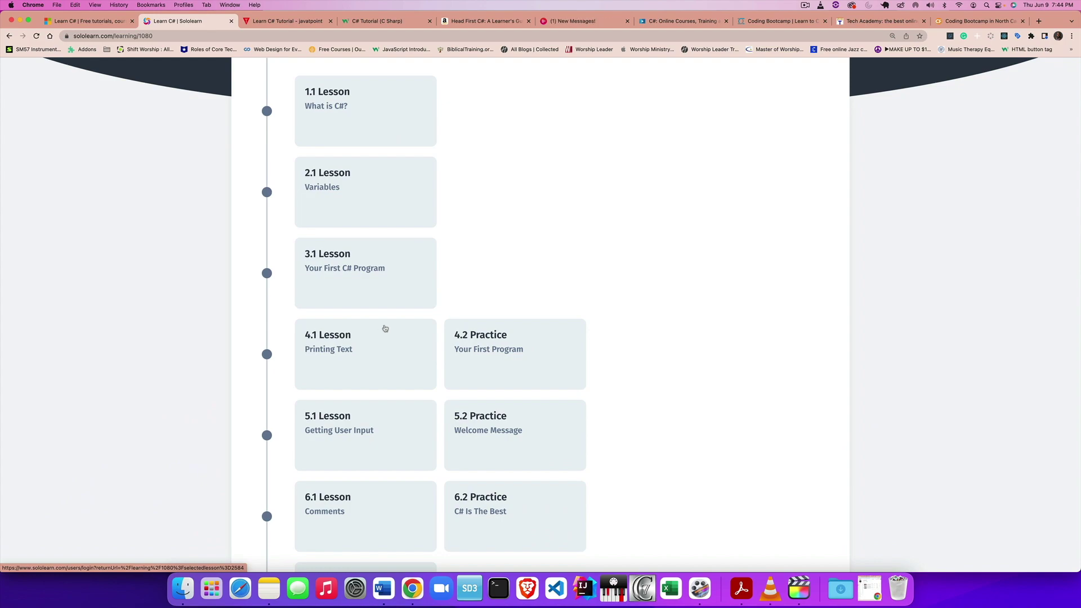
scroll(385, 329, up, 3)
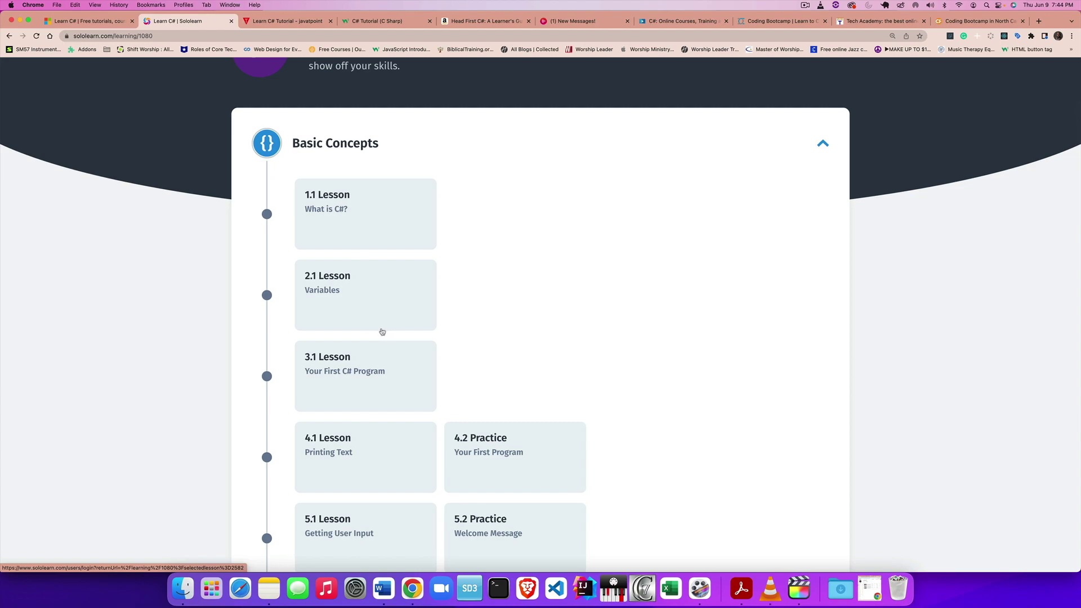
scroll(382, 332, down, 1)
scroll(382, 332, down, 2)
scroll(383, 333, down, 4)
scroll(382, 334, down, 1)
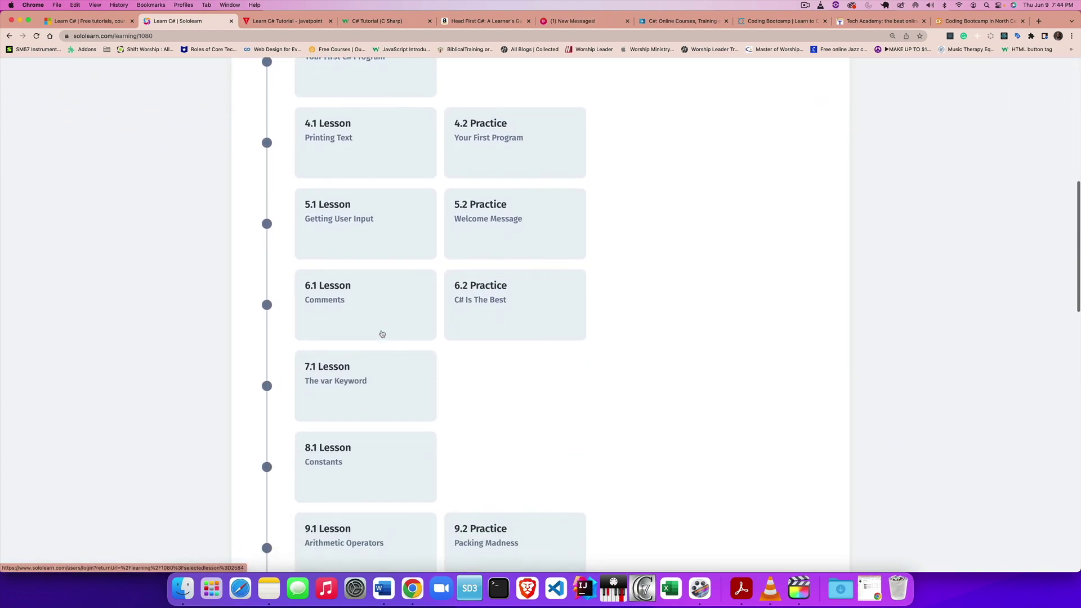
scroll(382, 333, down, 1)
scroll(382, 334, down, 2)
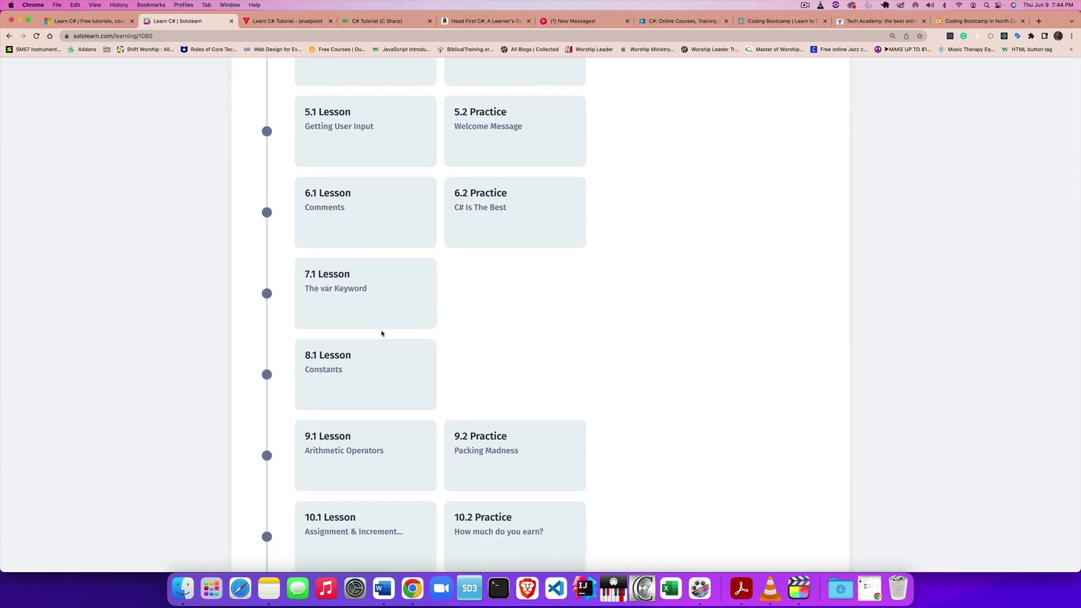
scroll(389, 335, down, 2)
scroll(389, 335, down, 2)
scroll(389, 335, down, 6)
scroll(389, 335, down, 1)
scroll(389, 336, down, 4)
scroll(389, 335, down, 2)
scroll(389, 335, up, 15)
scroll(387, 334, up, 5)
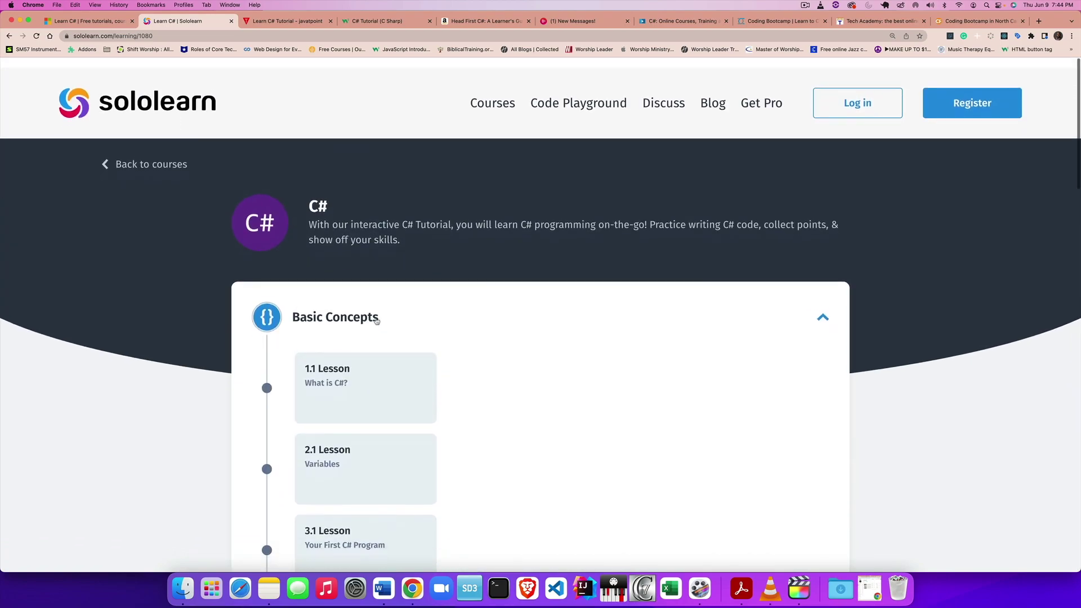
Bring up javatpoint's C# Tutorial tab and its full topic index.
click(281, 22)
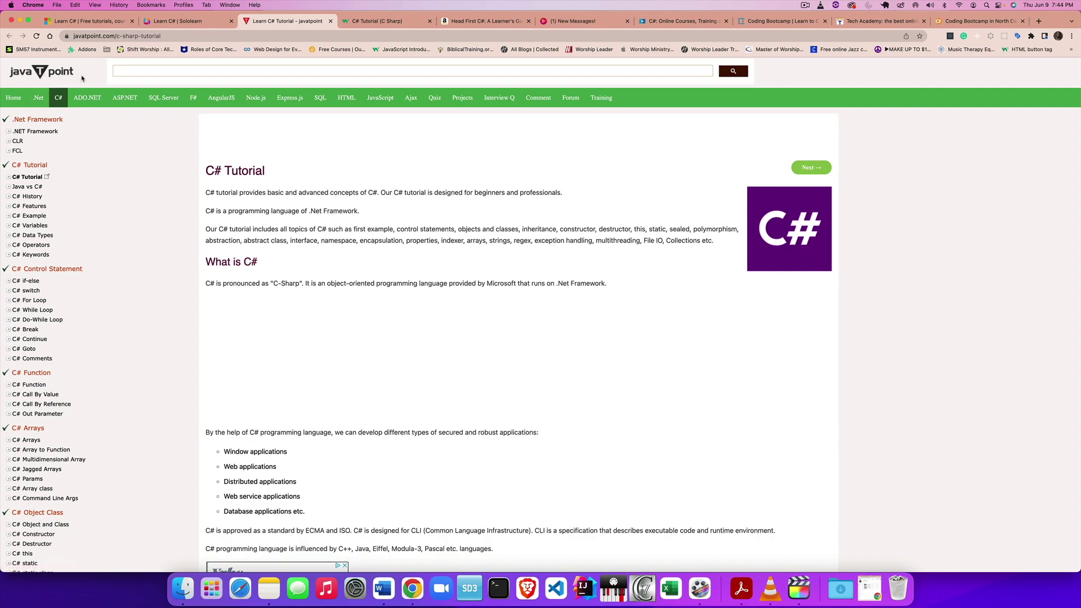
scroll(157, 311, down, 2)
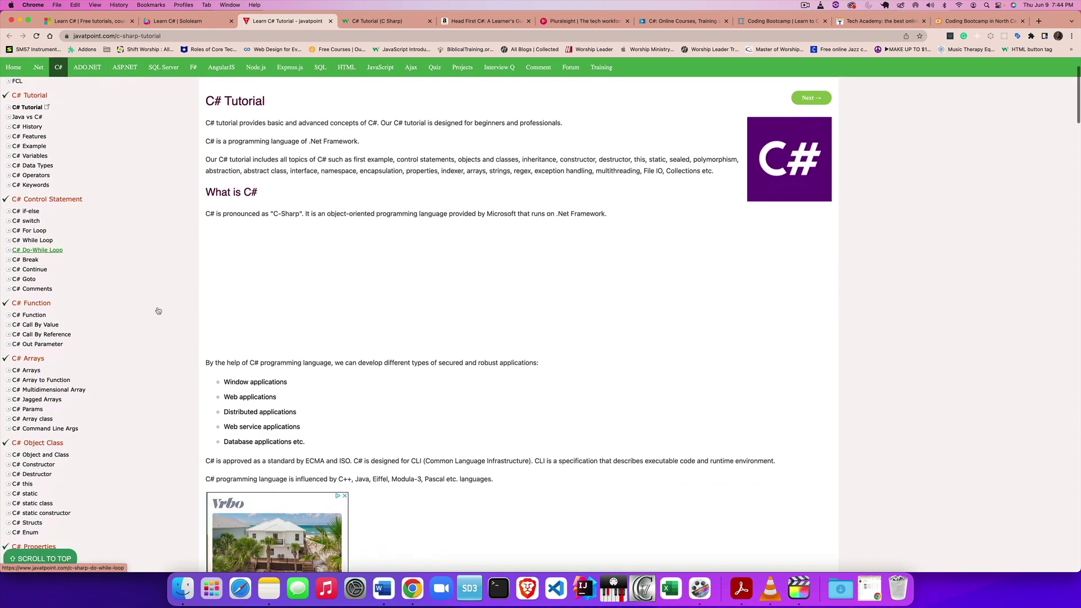
scroll(158, 310, down, 1)
scroll(158, 311, down, 4)
scroll(157, 312, down, 2)
scroll(157, 311, down, 4)
scroll(157, 311, down, 3)
scroll(157, 312, down, 2)
scroll(157, 311, down, 3)
scroll(157, 311, down, 3)
scroll(158, 311, down, 3)
scroll(157, 311, down, 1)
scroll(158, 311, down, 4)
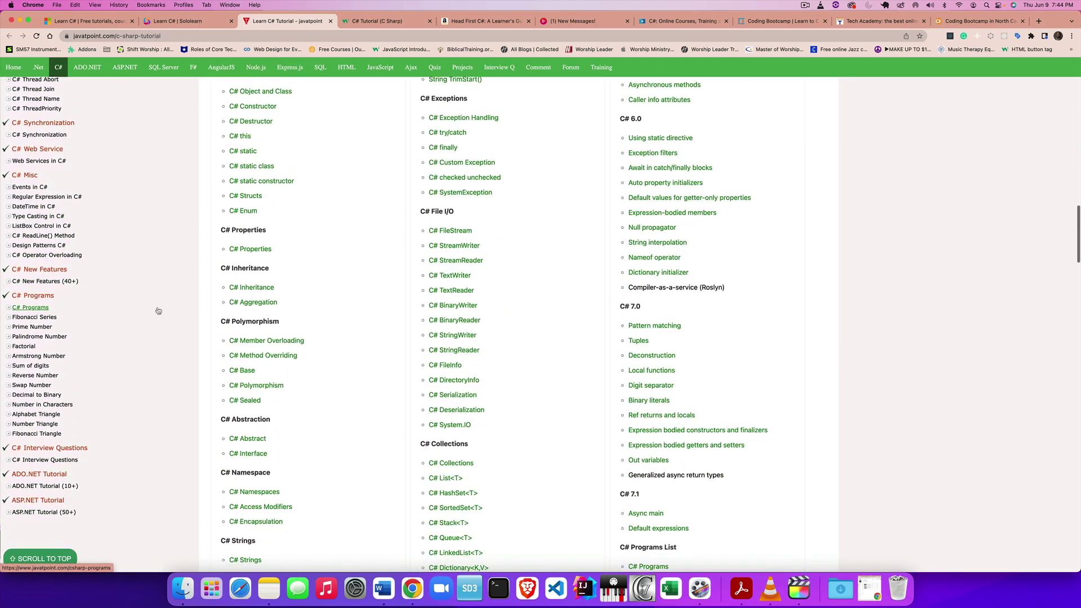
scroll(157, 311, down, 1)
scroll(158, 311, down, 2)
scroll(157, 311, down, 1)
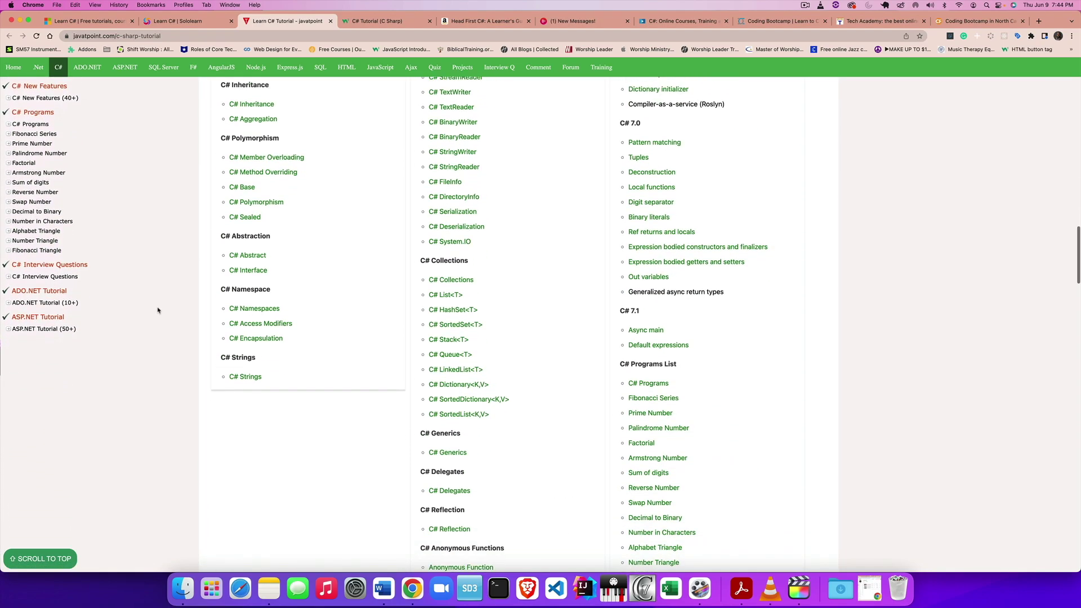
scroll(157, 312, down, 2)
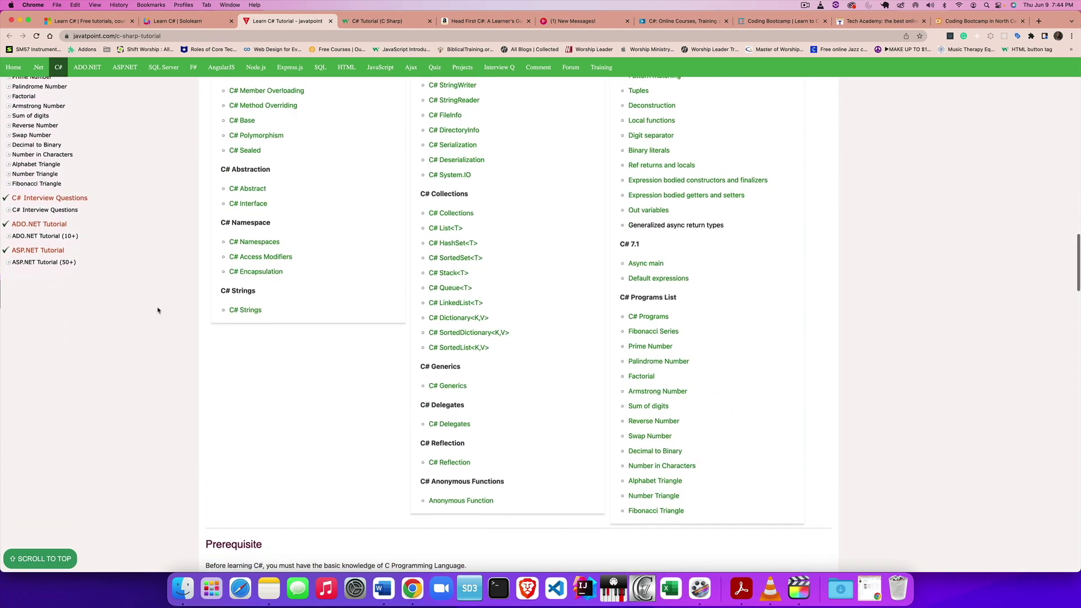
scroll(157, 311, down, 1)
scroll(157, 312, up, 10)
scroll(158, 311, up, 10)
scroll(157, 311, up, 3)
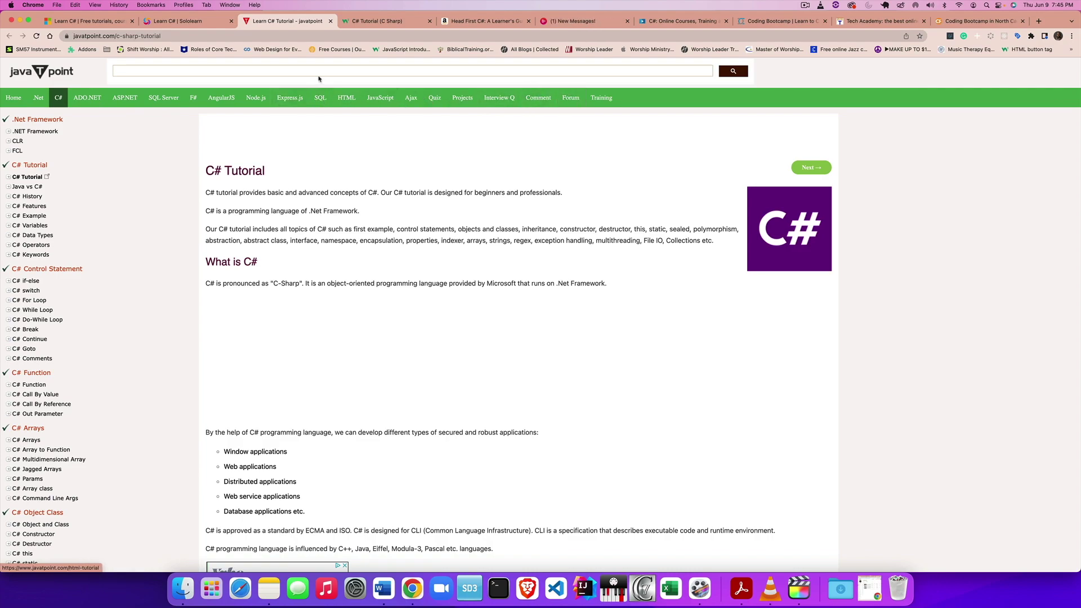
Show the W3Schools C# Tutorial tab, briefly selecting its web address before returning to the page.
click(374, 23)
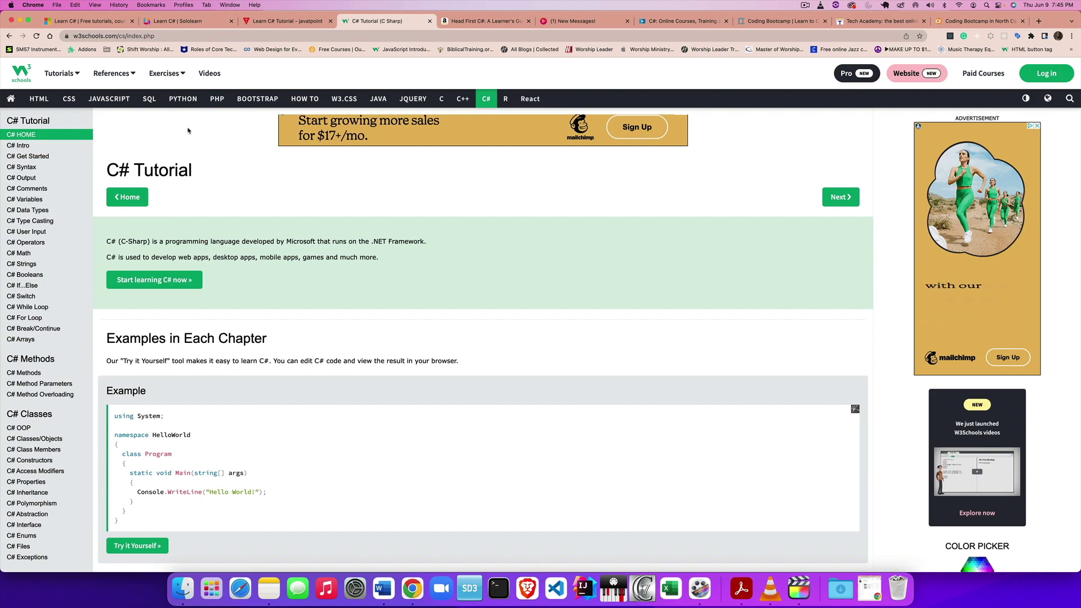
click(167, 34)
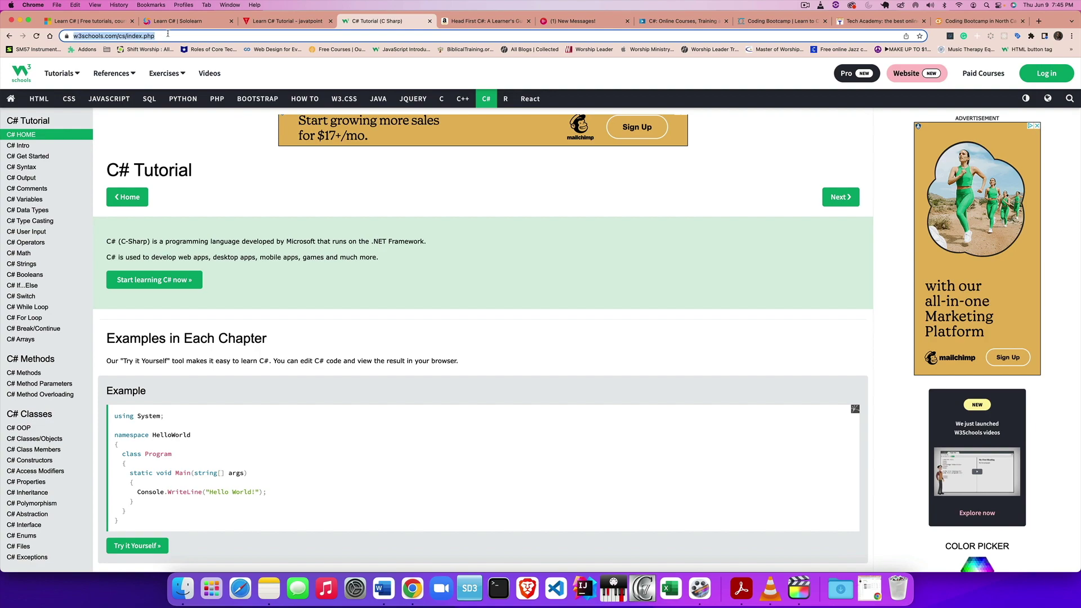
click(529, 319)
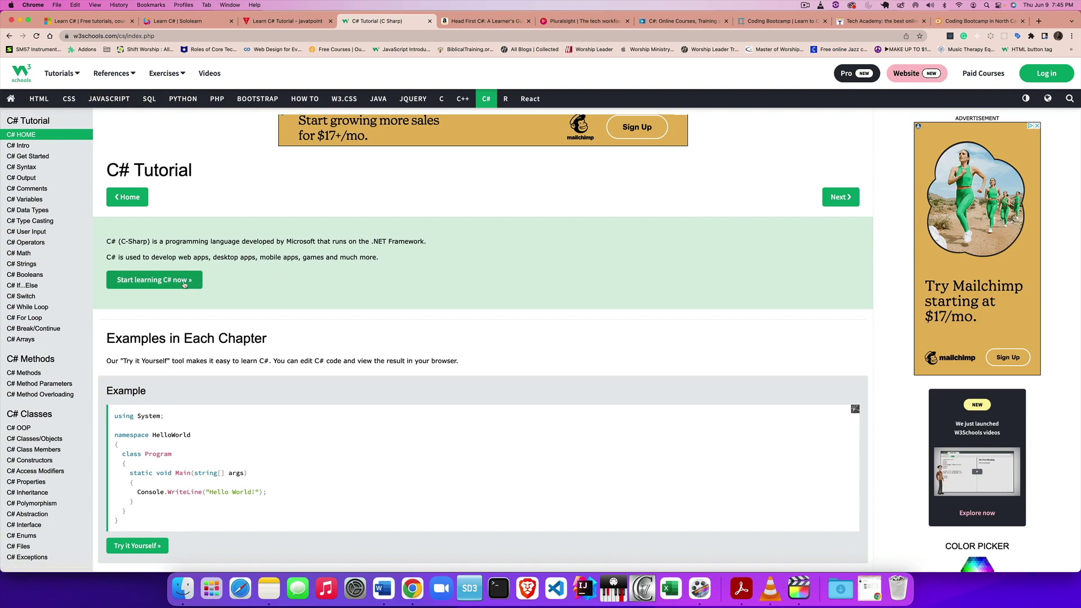
scroll(324, 341, down, 2)
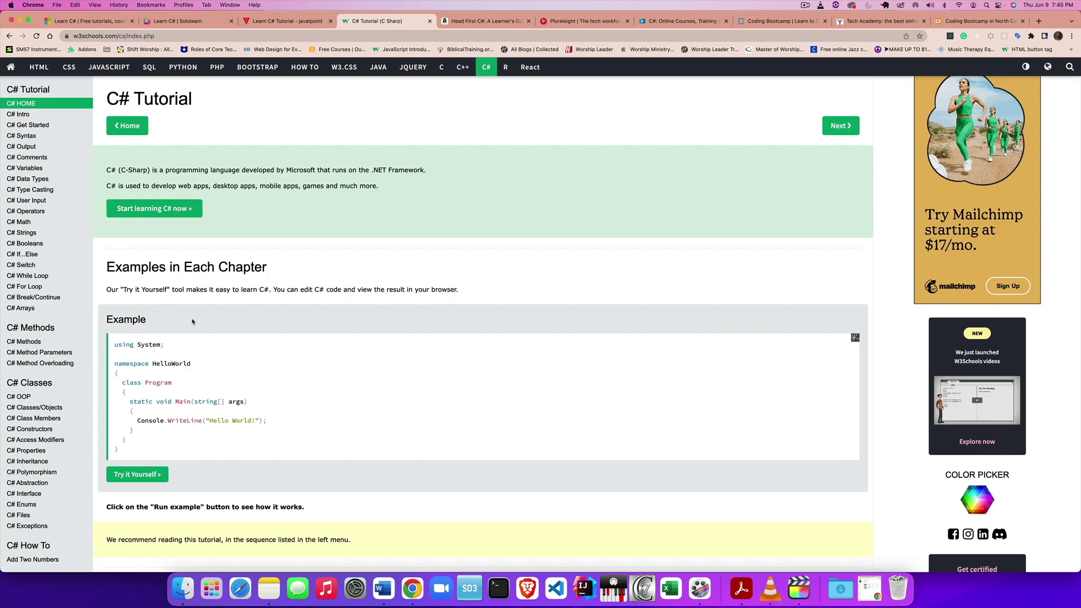
scroll(218, 317, down, 1)
scroll(80, 361, down, 2)
scroll(205, 410, down, 5)
scroll(205, 410, down, 5)
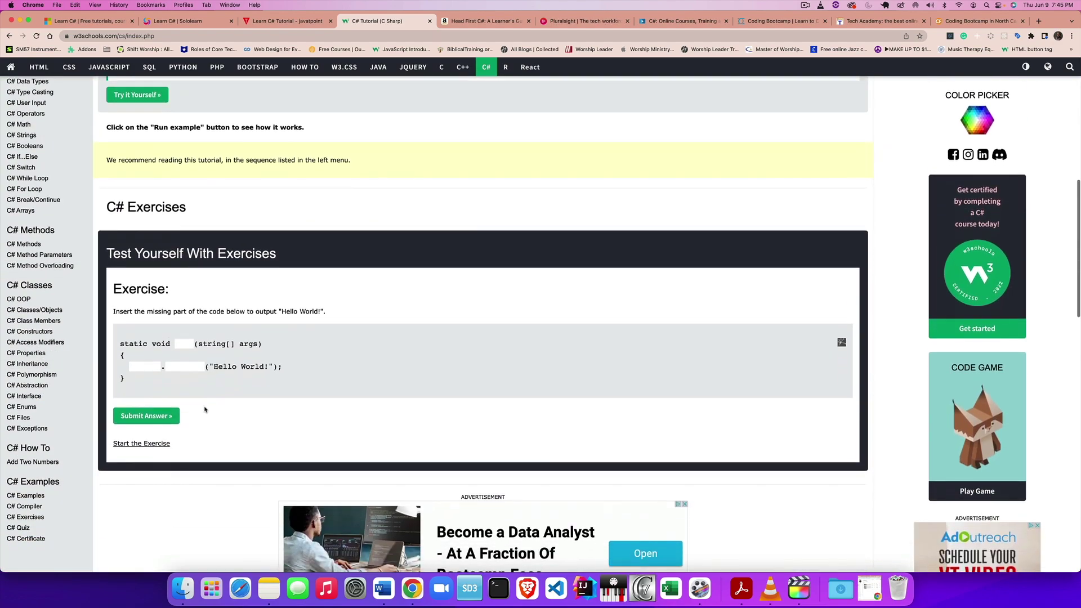
scroll(205, 410, up, 3)
scroll(205, 410, up, 10)
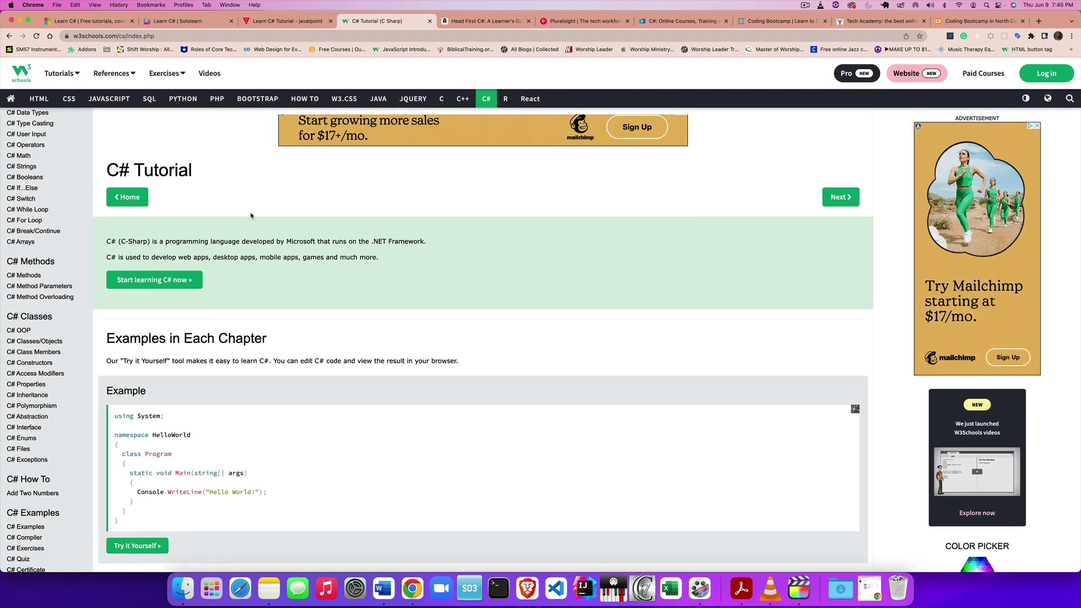
Switch to the Amazon tab showing Head First C#: A Learner's Guide.
click(482, 22)
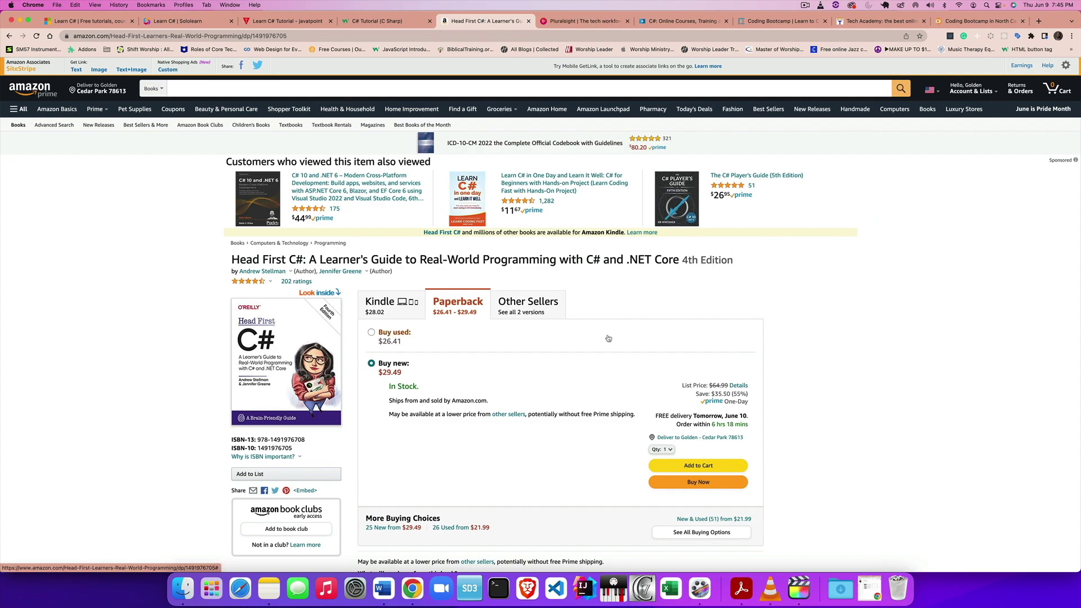
scroll(589, 363, down, 1)
scroll(590, 362, down, 1)
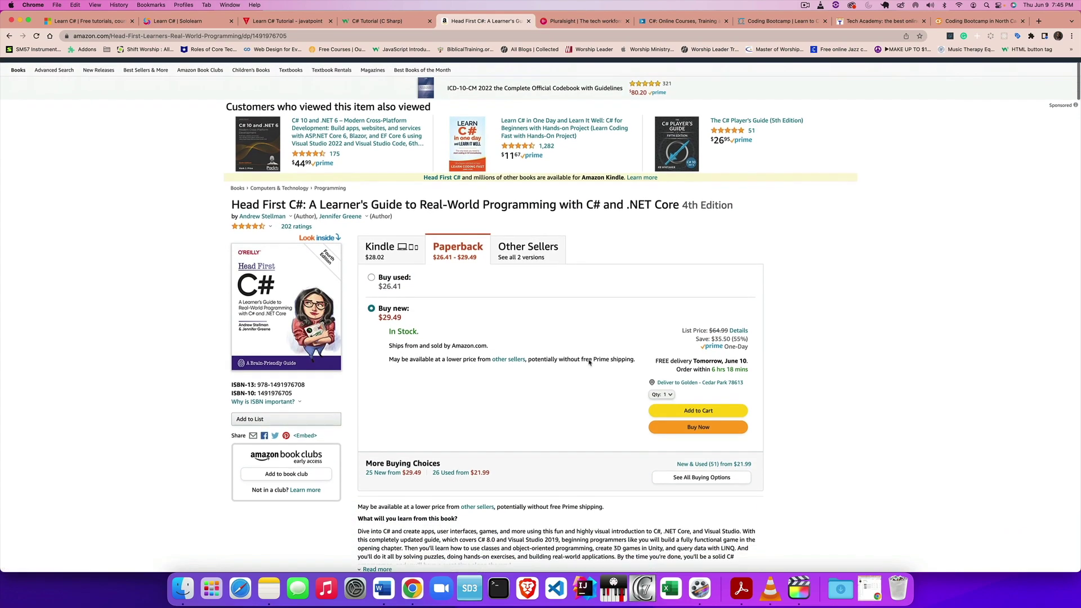
scroll(589, 362, down, 2)
scroll(589, 362, down, 2)
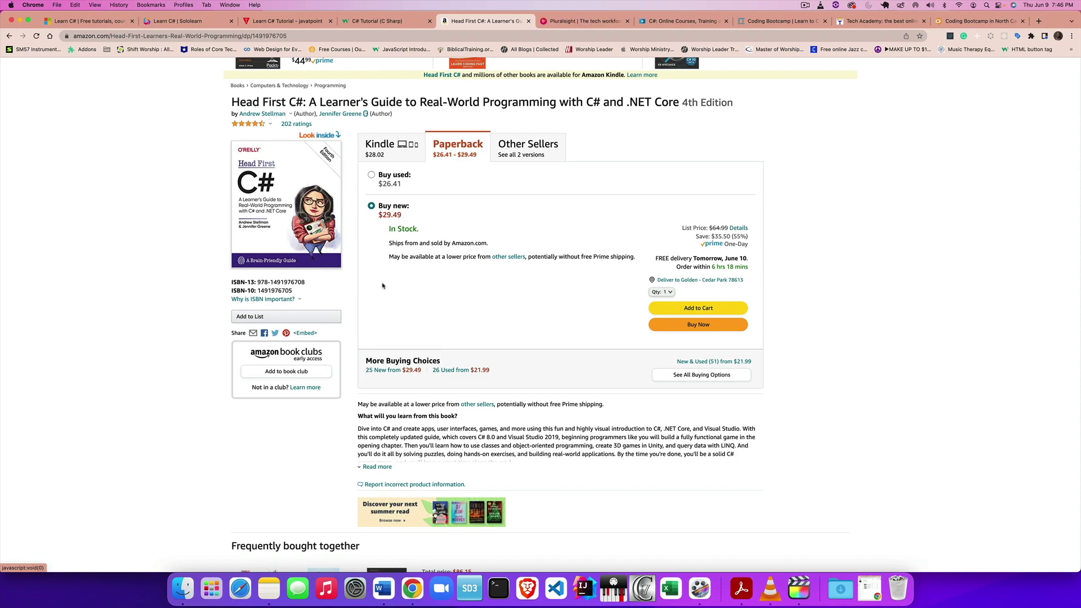
scroll(362, 281, up, 4)
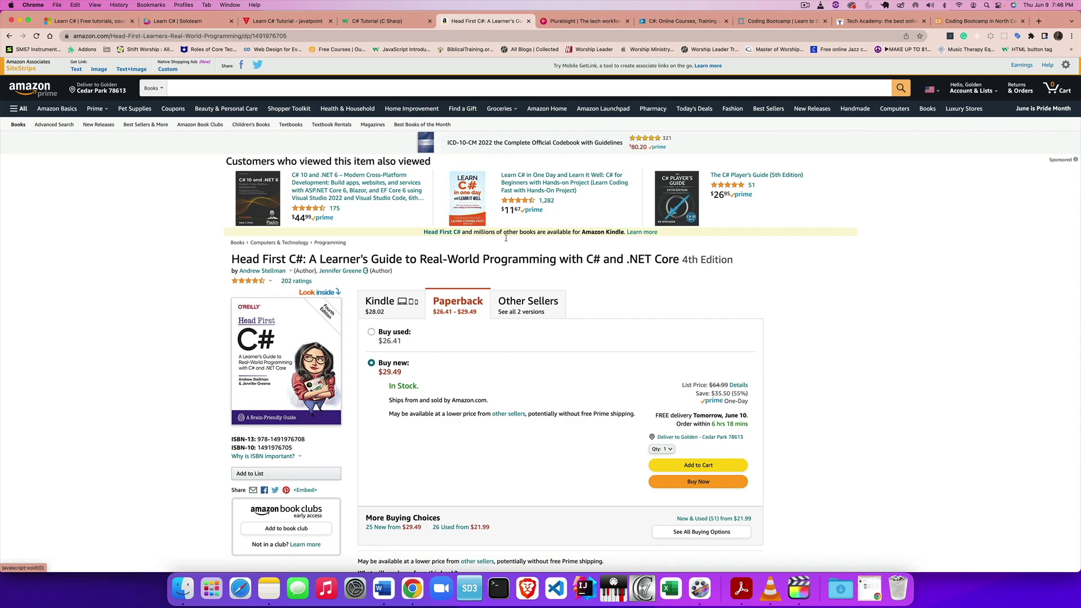
scroll(521, 316, down, 2)
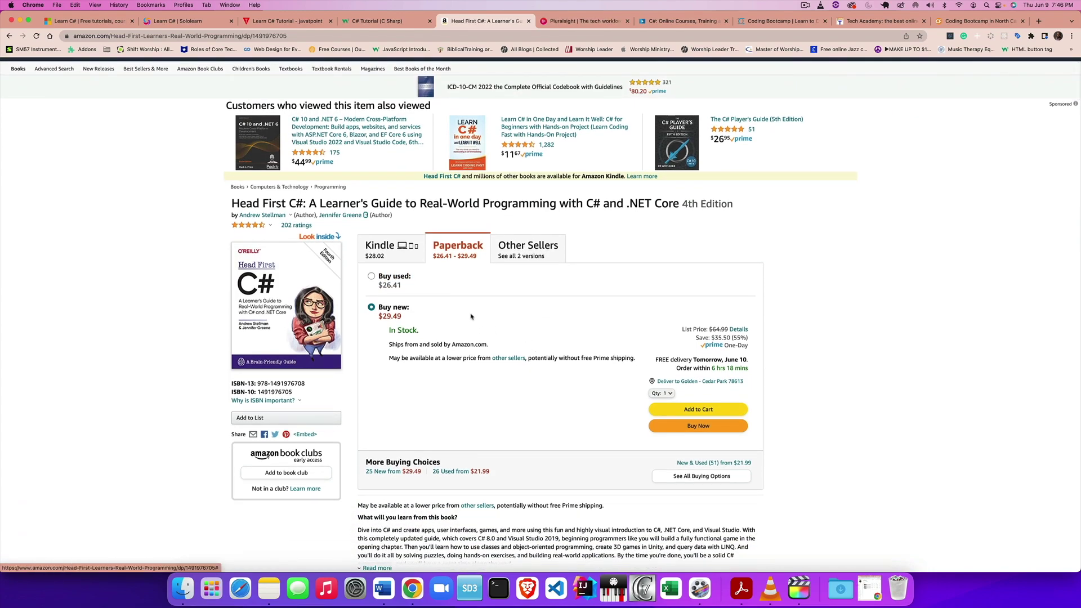
scroll(488, 315, up, 2)
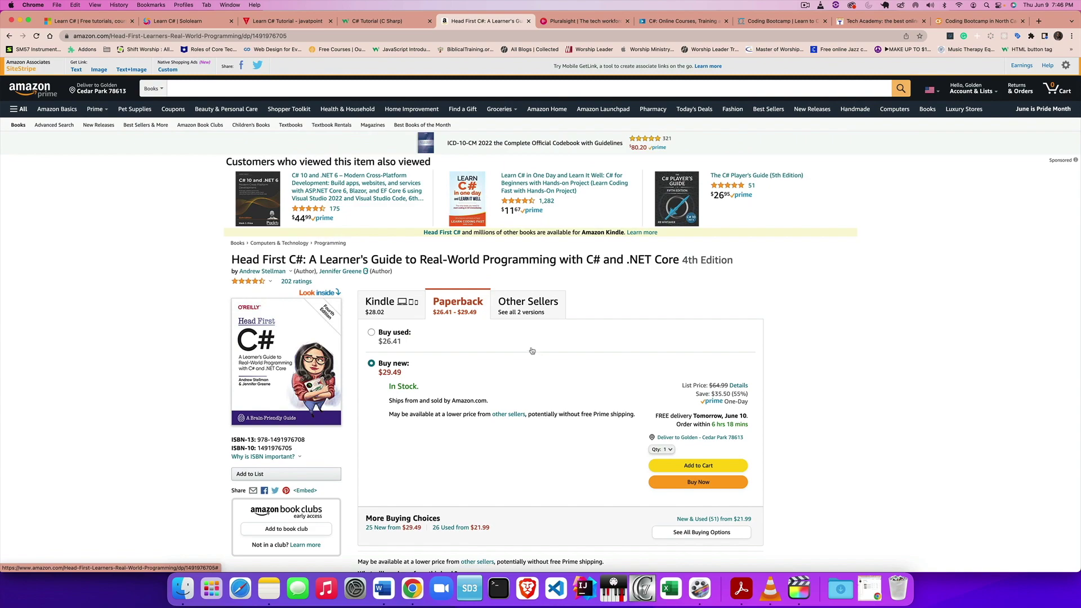
scroll(531, 350, down, 4)
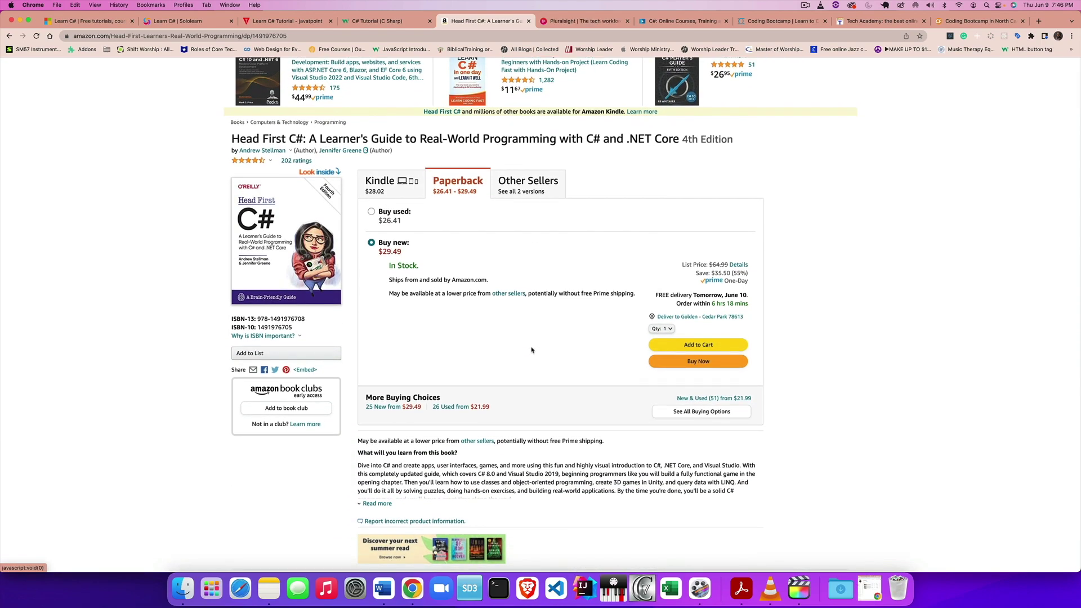
scroll(523, 340, down, 2)
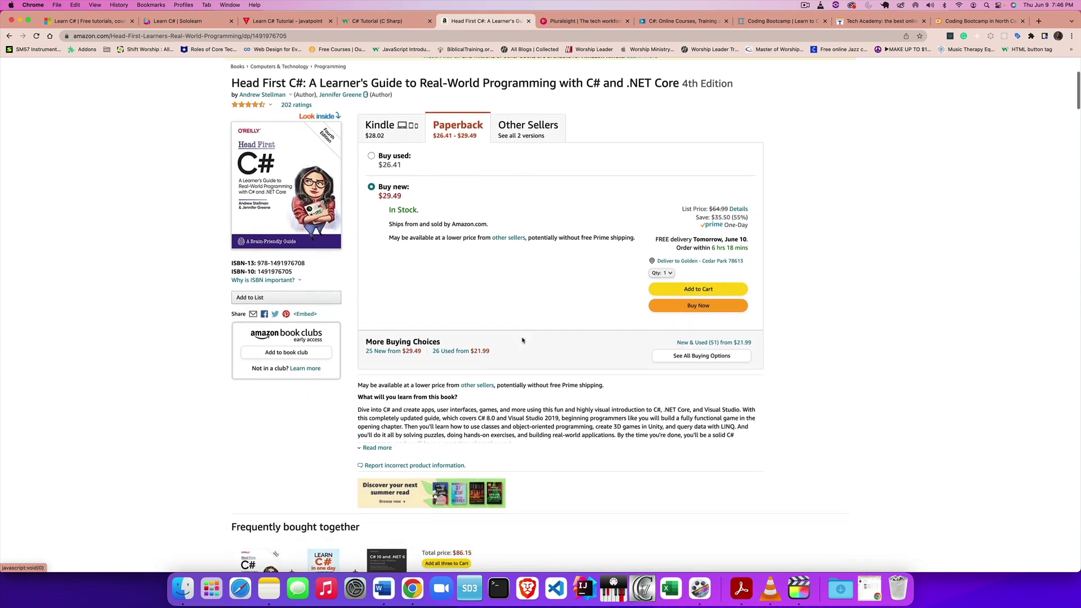
scroll(523, 341, down, 3)
scroll(523, 337, up, 7)
scroll(522, 338, up, 2)
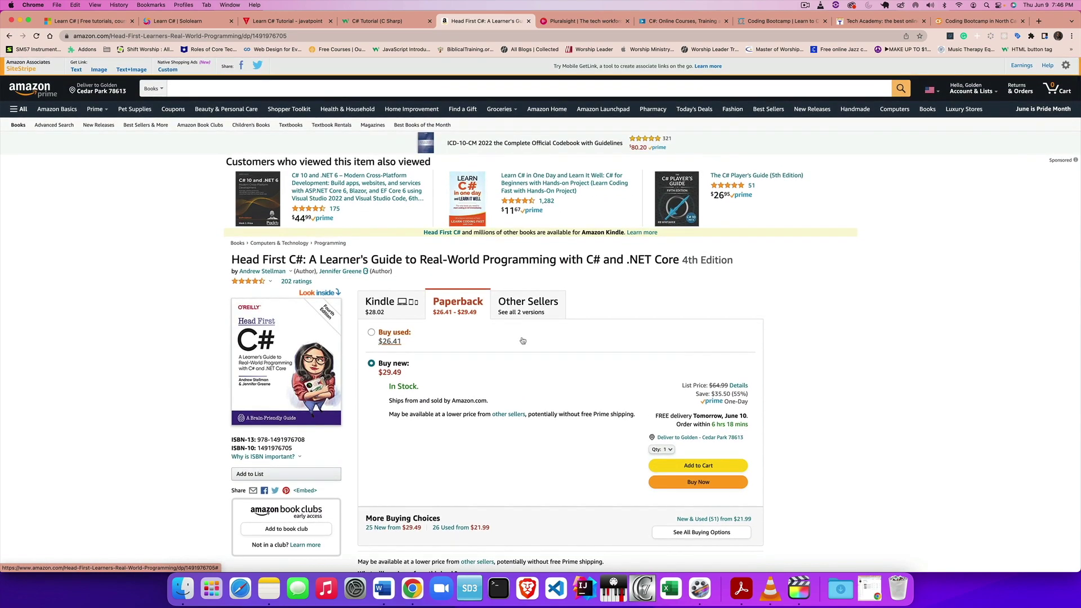
scroll(522, 339, down, 5)
scroll(523, 340, down, 3)
scroll(523, 340, down, 1)
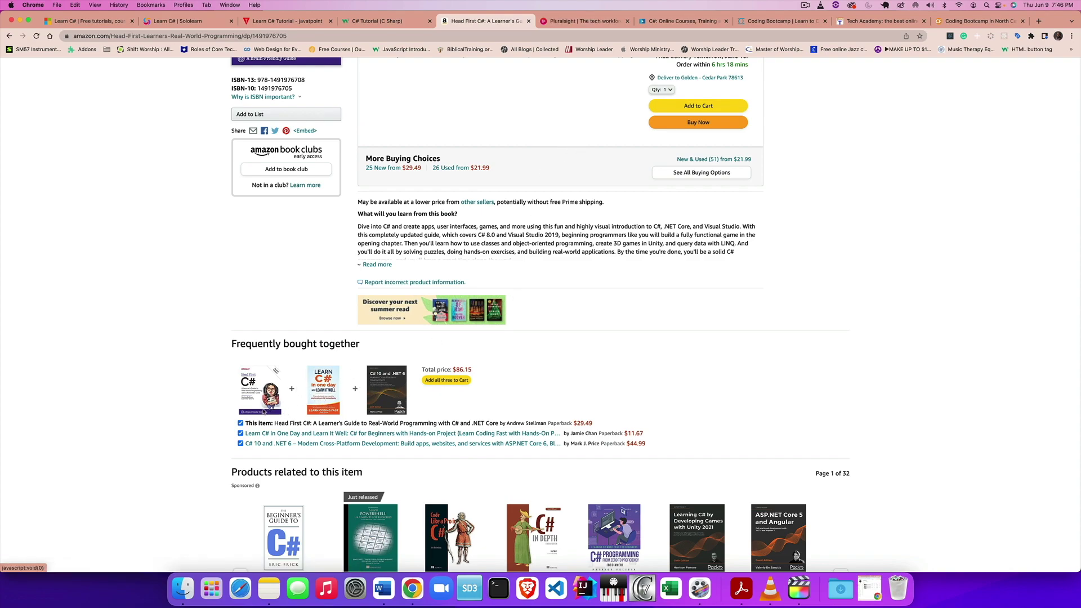
scroll(374, 426, down, 1)
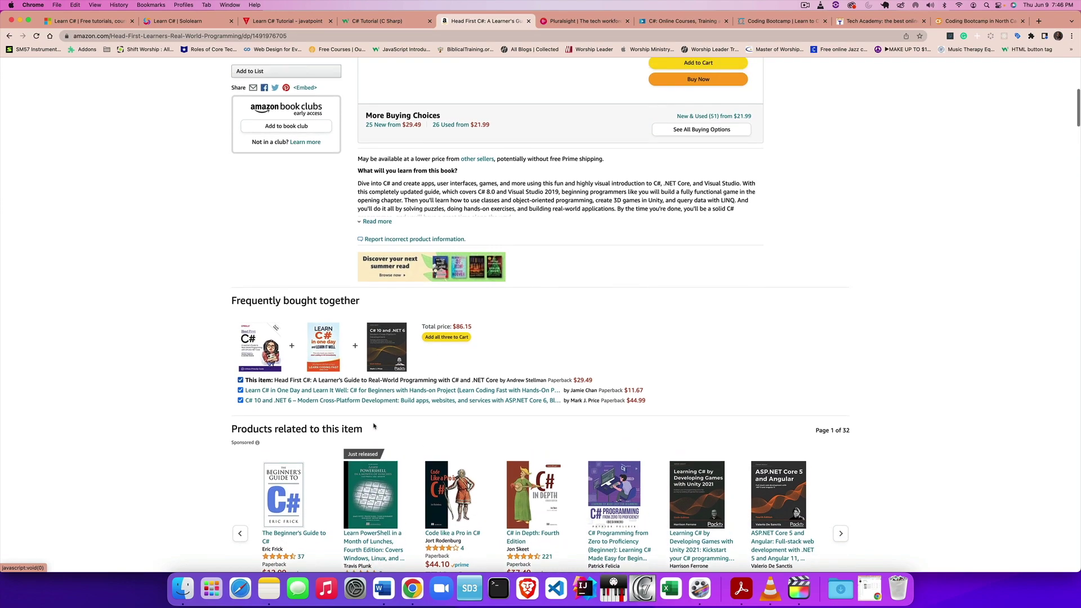
scroll(373, 425, up, 5)
scroll(374, 426, up, 2)
scroll(373, 426, up, 2)
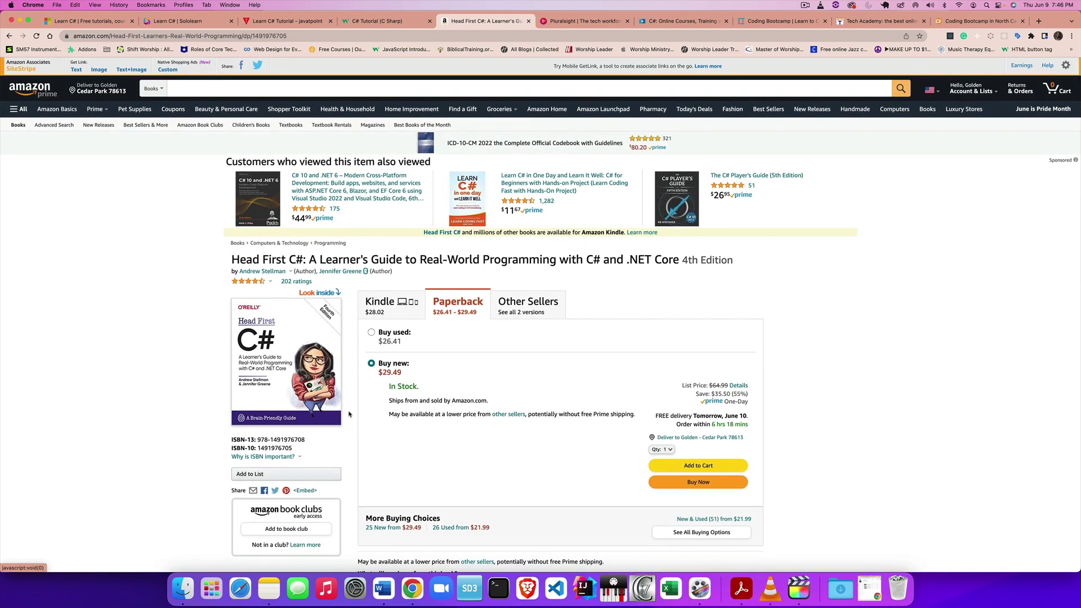
Review Pluralsight's popular topics, then switch to LinkedIn Learning's 'C#: Online Courses' tab.
click(580, 23)
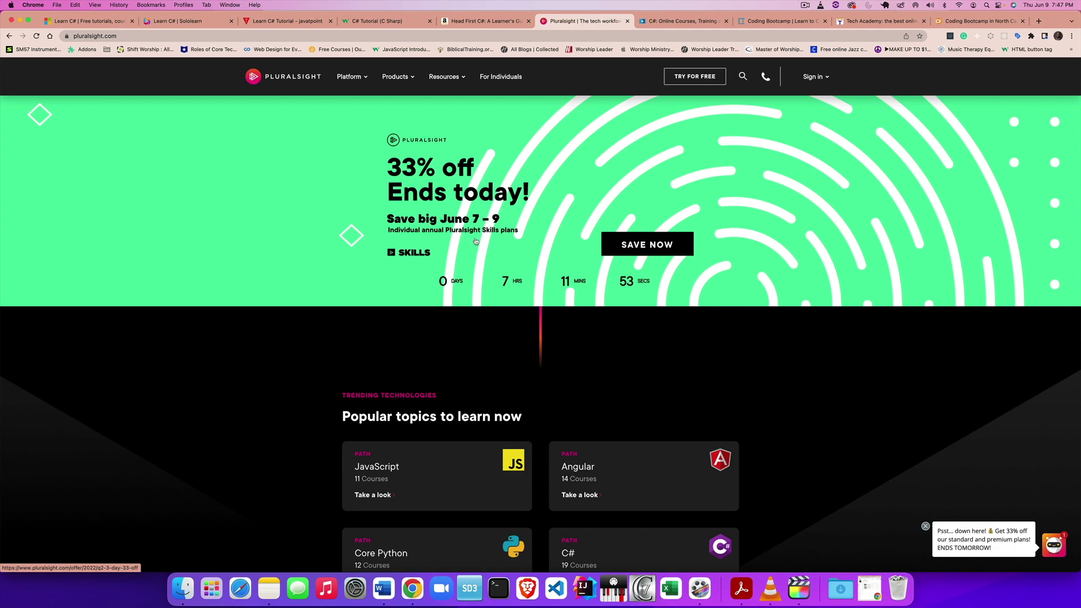
scroll(476, 242, down, 1)
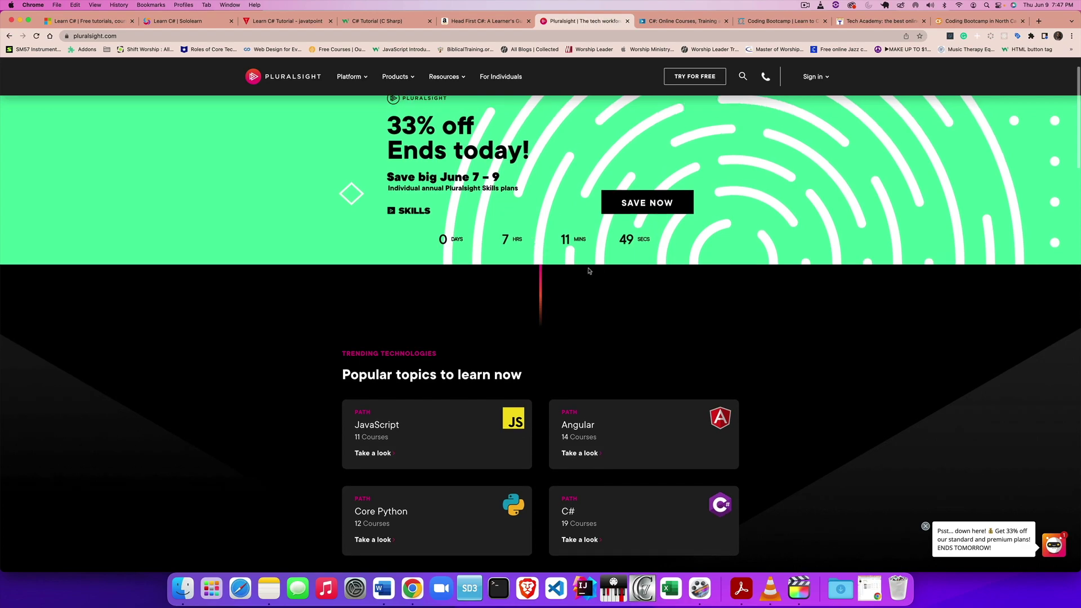
scroll(547, 250, up, 1)
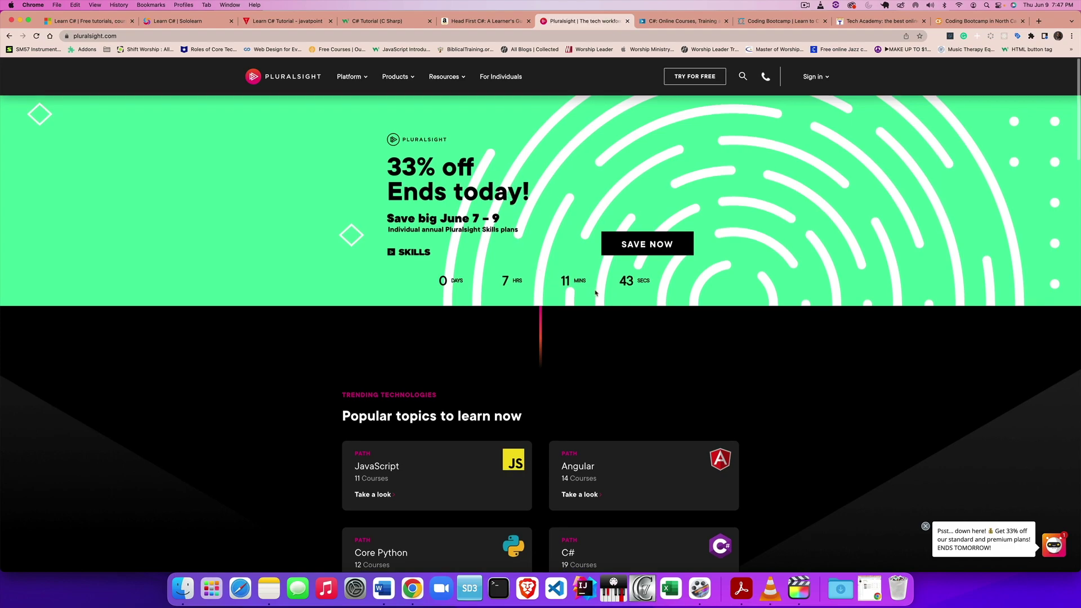
scroll(549, 292, down, 5)
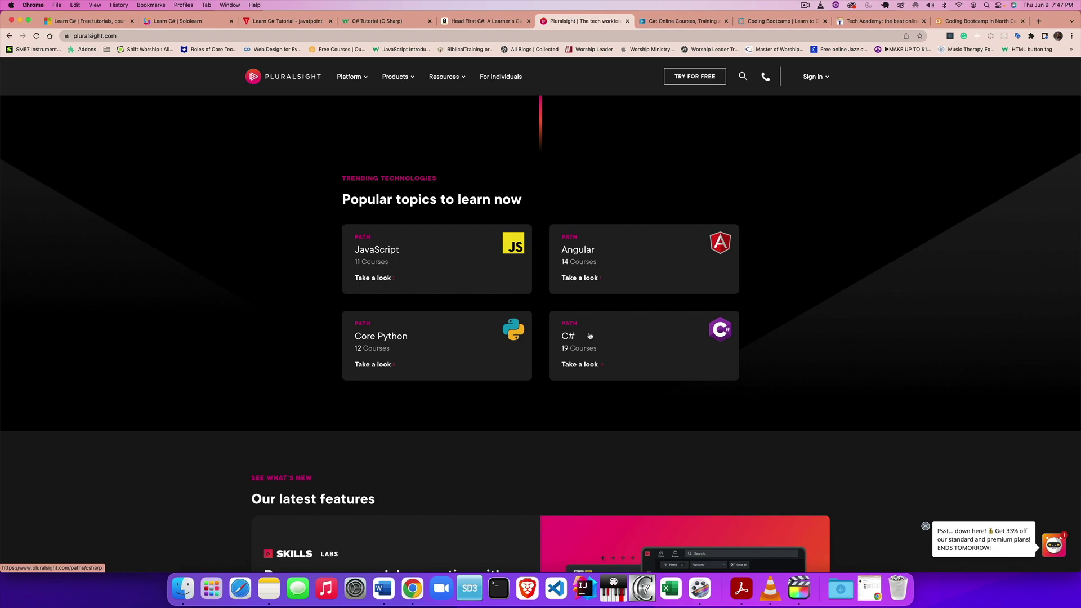
scroll(593, 361, down, 3)
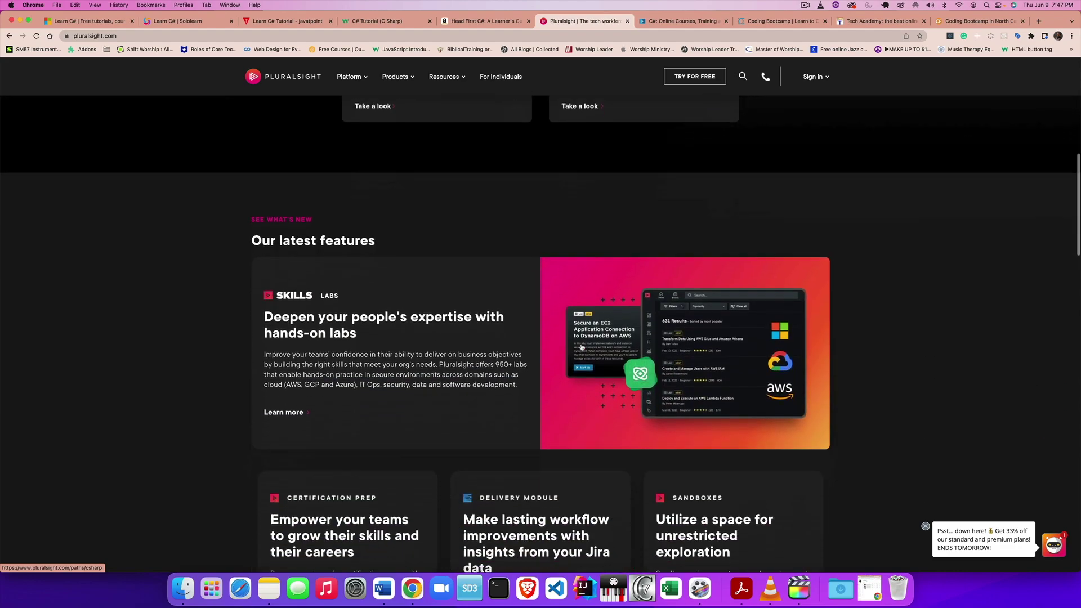
scroll(583, 347, up, 6)
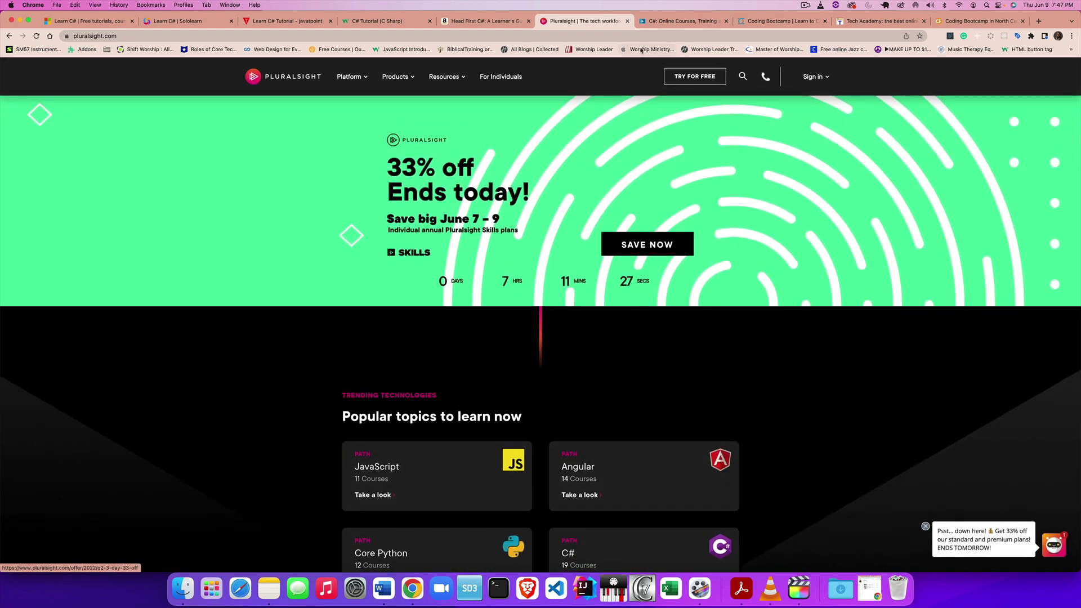
click(671, 23)
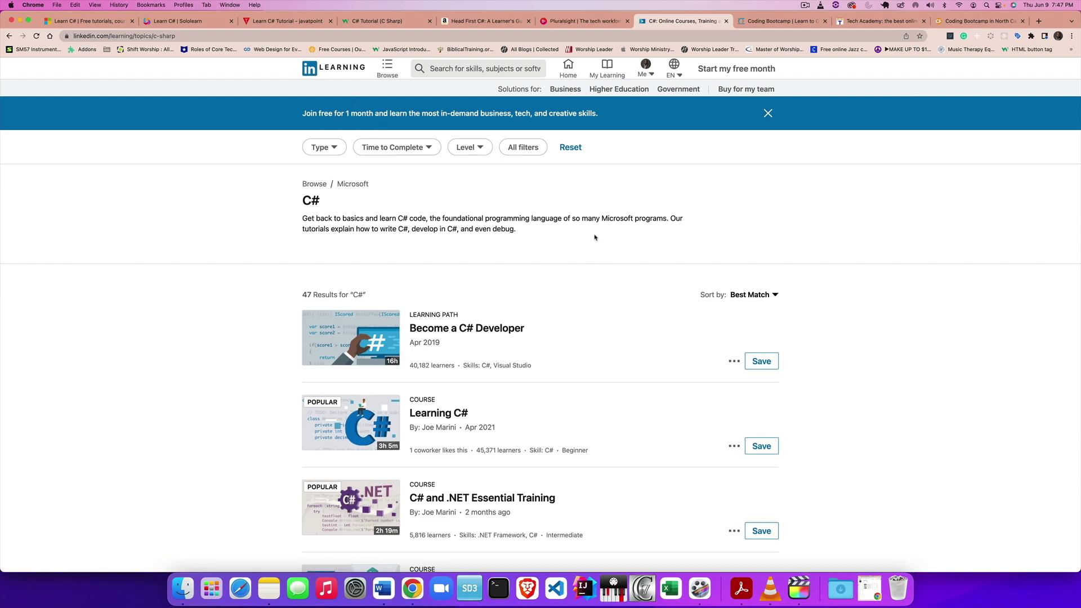
scroll(593, 254, down, 2)
scroll(592, 254, down, 1)
scroll(593, 254, down, 2)
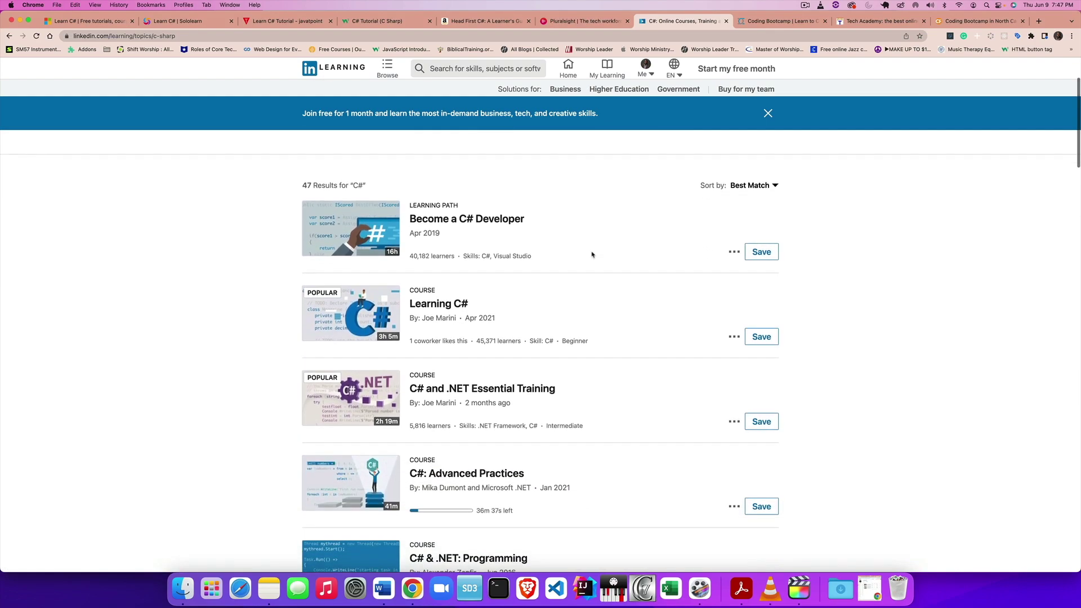
scroll(593, 254, down, 1)
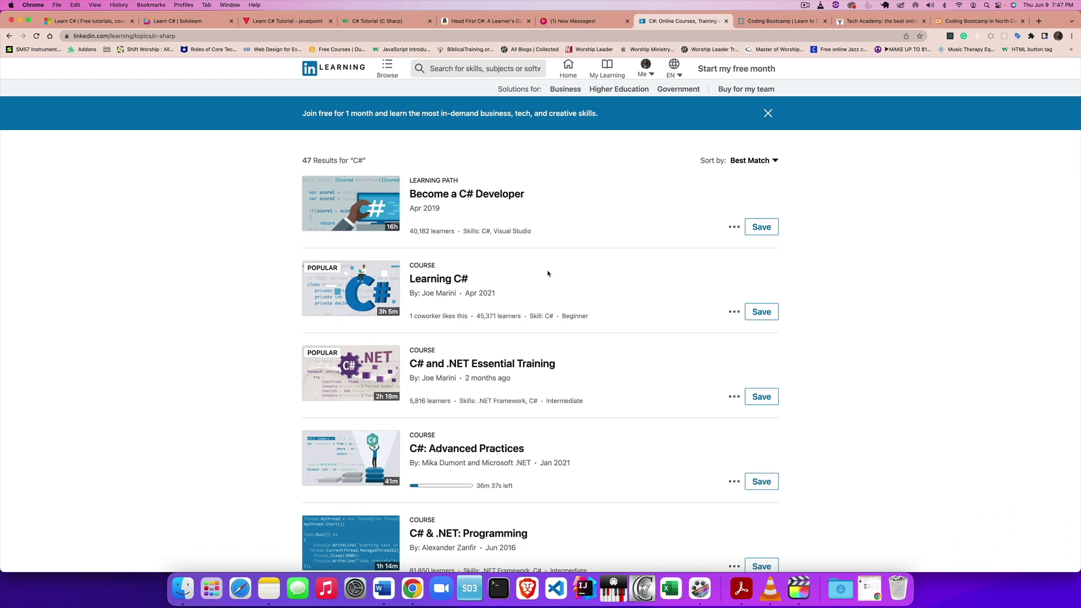
scroll(547, 273, down, 1)
scroll(548, 273, down, 2)
scroll(548, 274, down, 2)
scroll(547, 274, down, 1)
scroll(548, 273, down, 1)
scroll(547, 274, down, 2)
scroll(548, 273, down, 2)
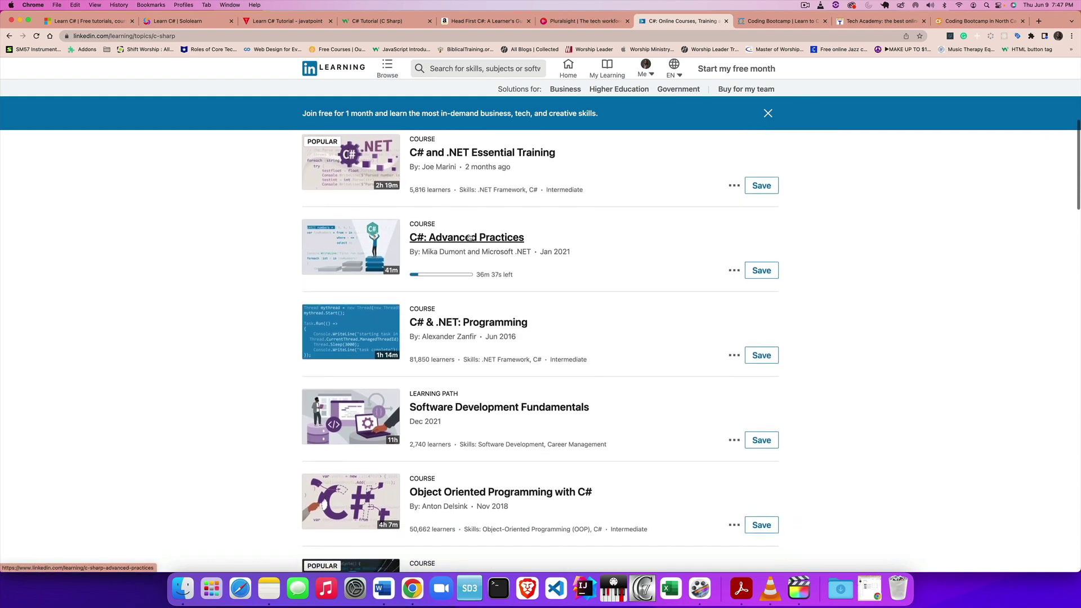
scroll(541, 284, down, 1)
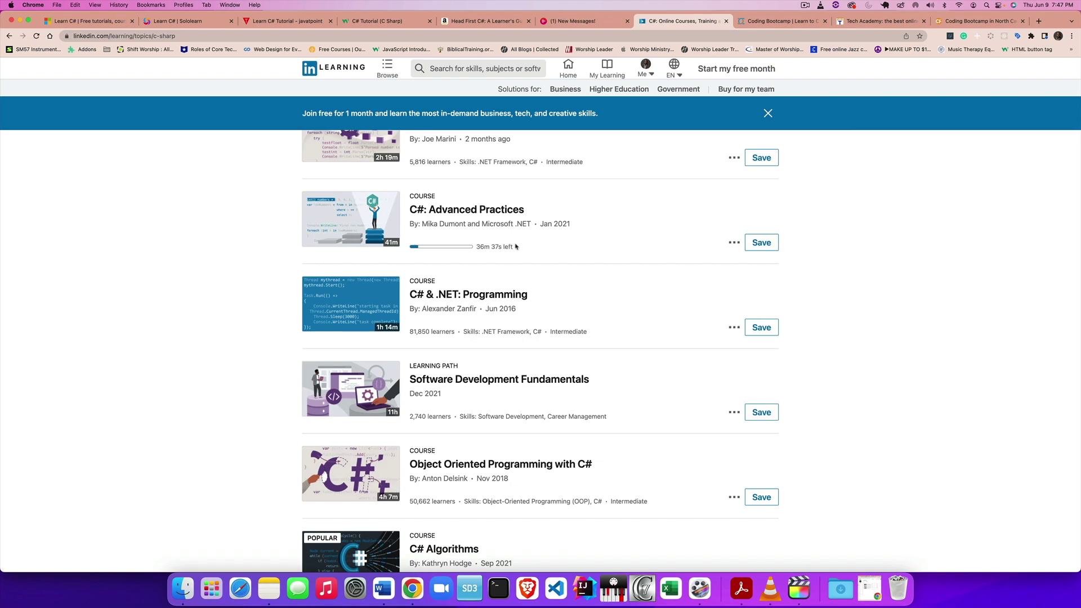
scroll(516, 246, up, 1)
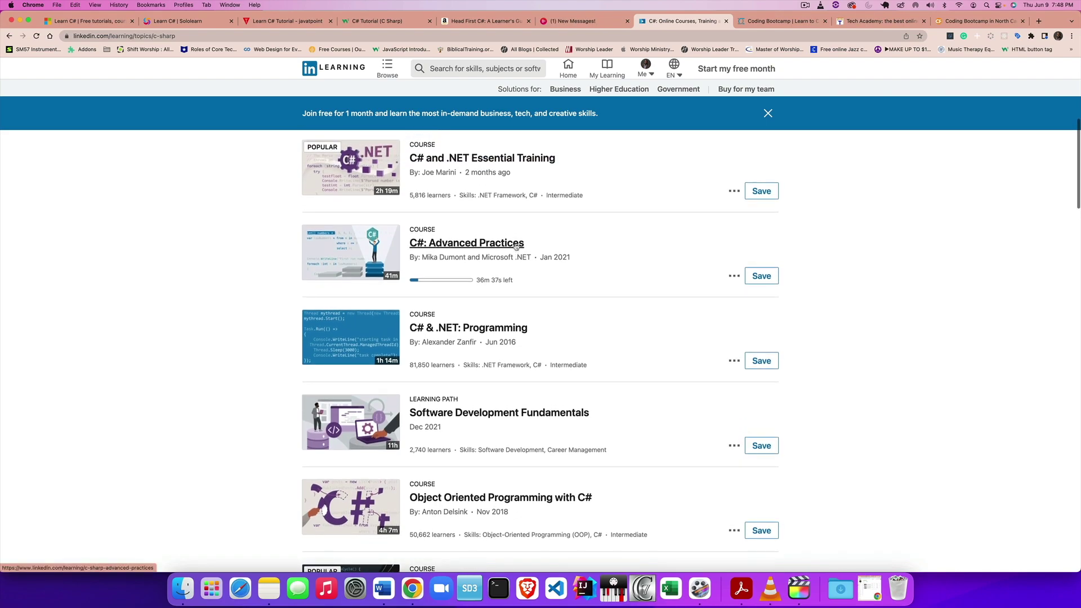
scroll(517, 246, down, 2)
scroll(560, 304, down, 3)
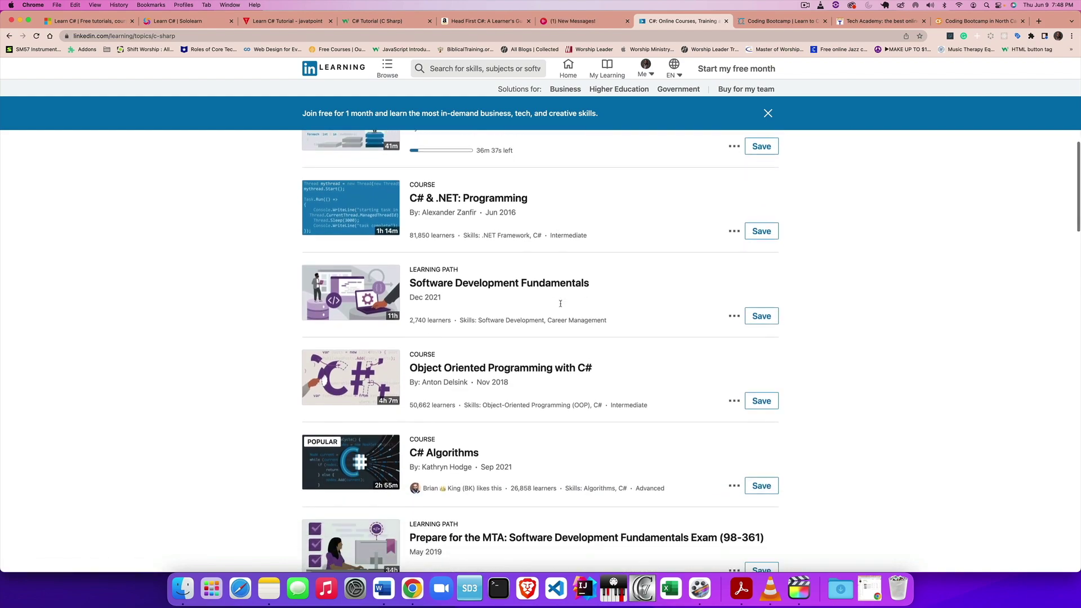
scroll(561, 306, down, 2)
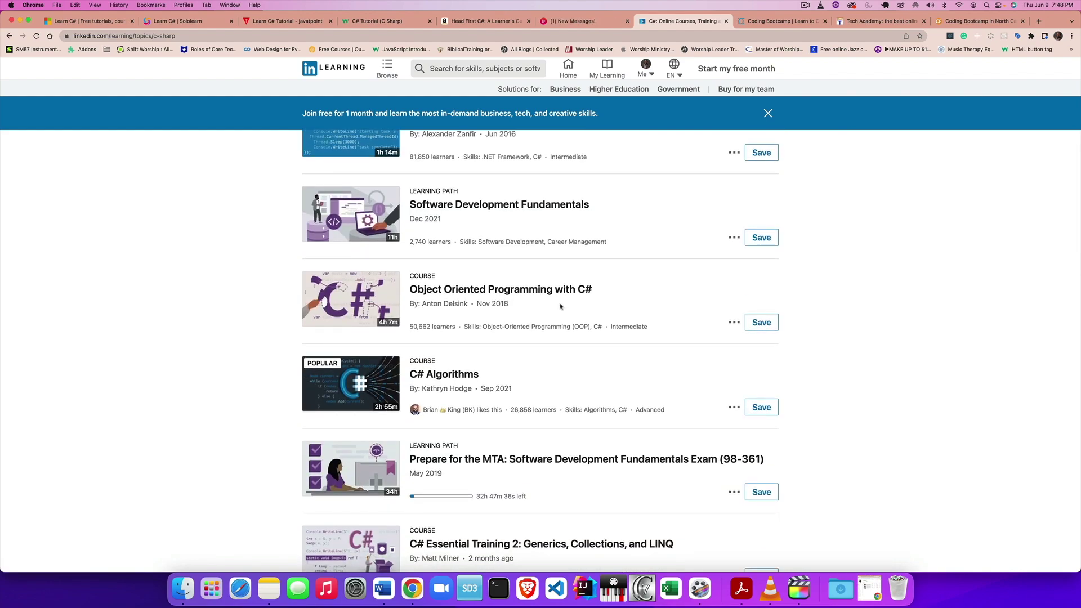
scroll(560, 307, down, 1)
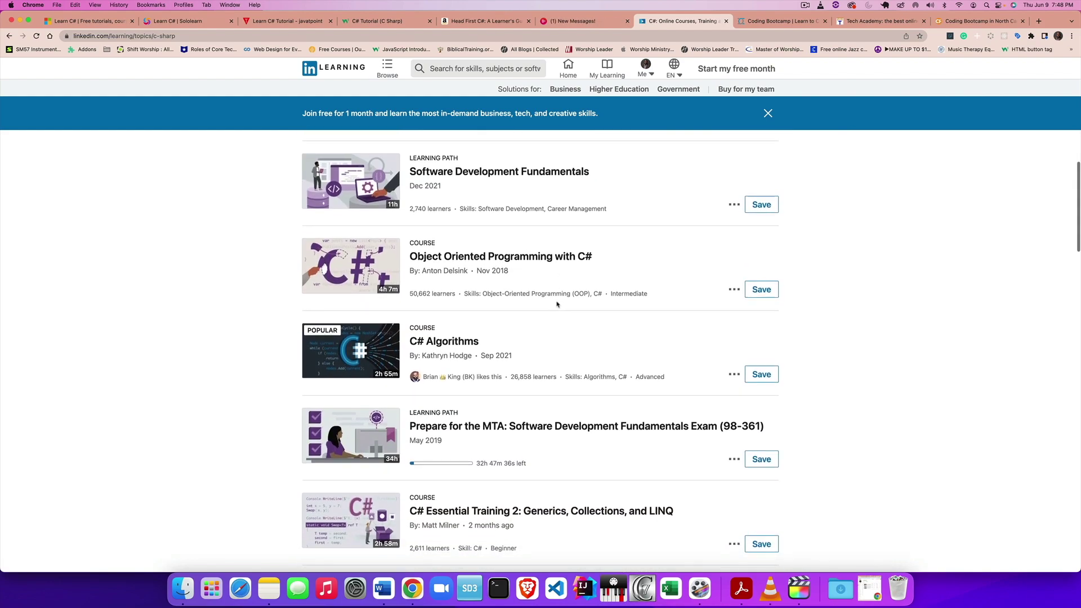
scroll(559, 307, down, 2)
scroll(558, 305, down, 1)
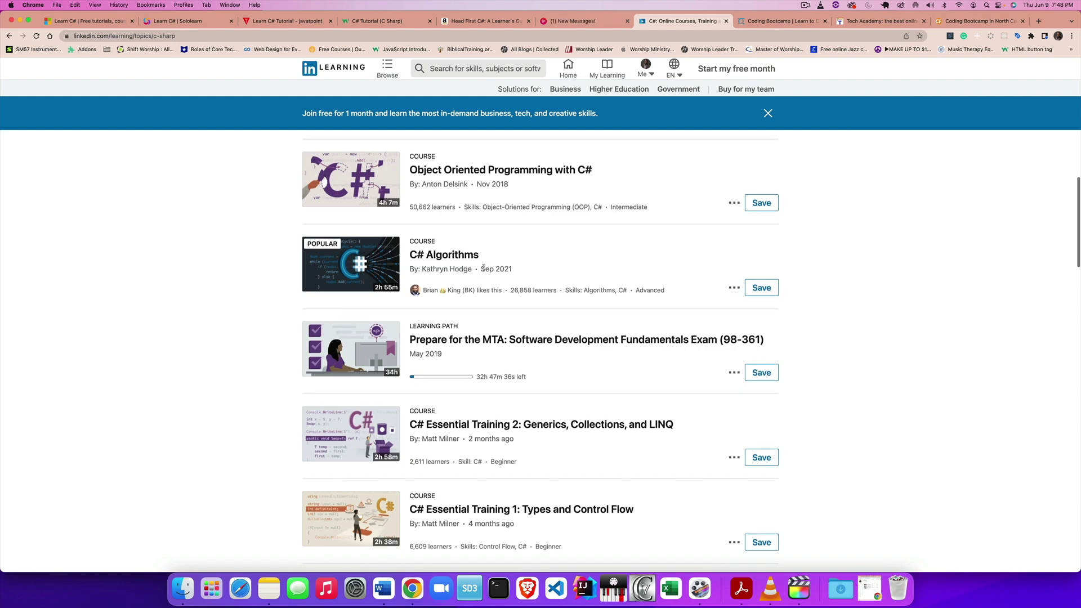
scroll(480, 271, down, 2)
scroll(483, 270, down, 2)
scroll(489, 271, down, 1)
scroll(473, 254, down, 1)
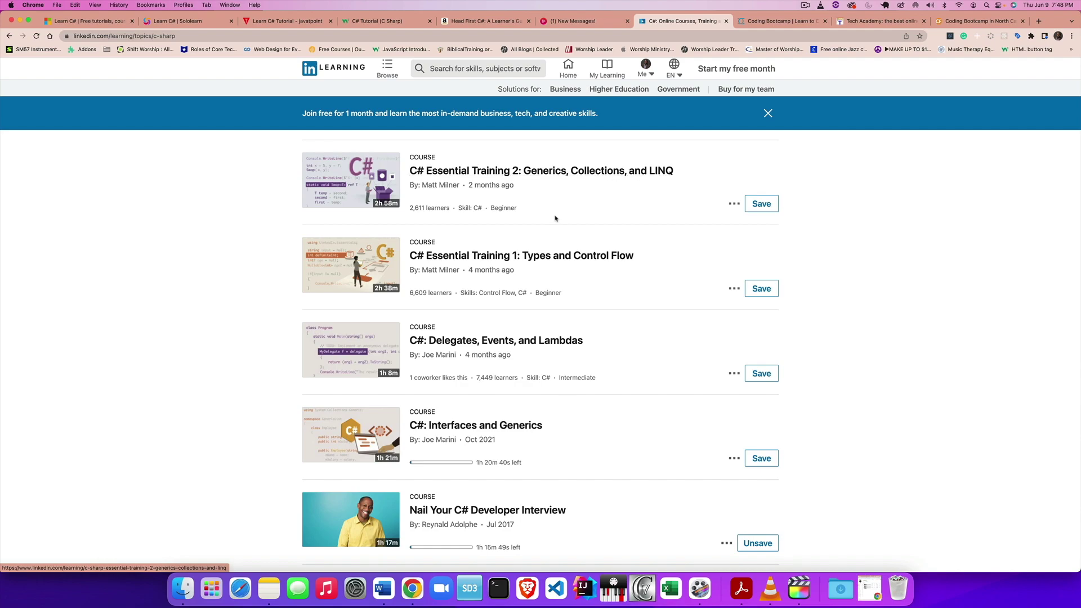
scroll(555, 222, down, 1)
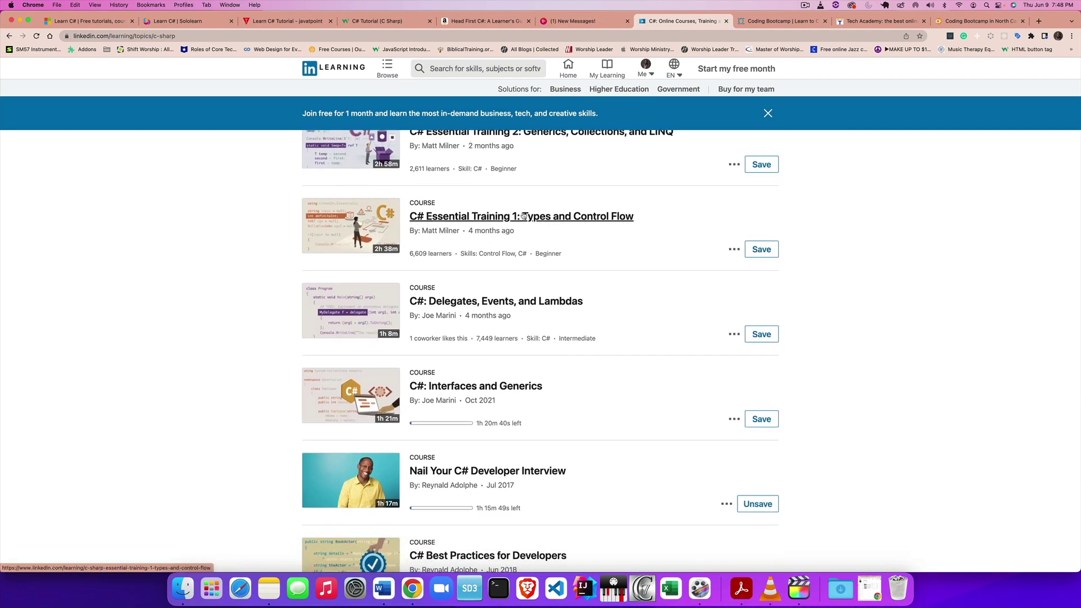
scroll(524, 217, down, 1)
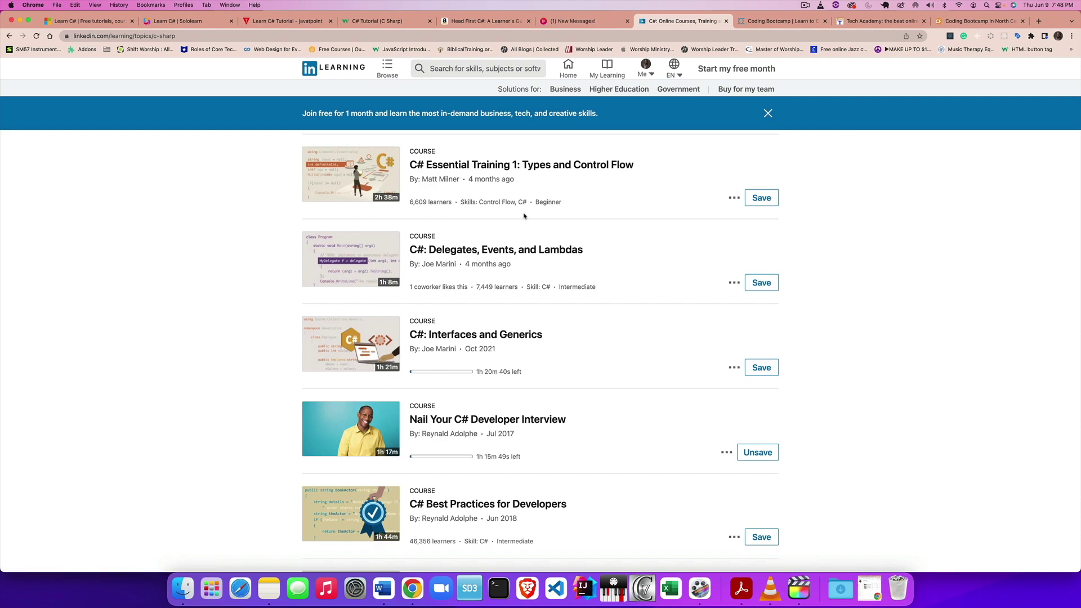
scroll(524, 217, down, 2)
scroll(524, 217, down, 1)
scroll(524, 217, down, 3)
scroll(524, 217, down, 4)
scroll(524, 217, up, 3)
scroll(523, 217, up, 5)
scroll(524, 218, up, 2)
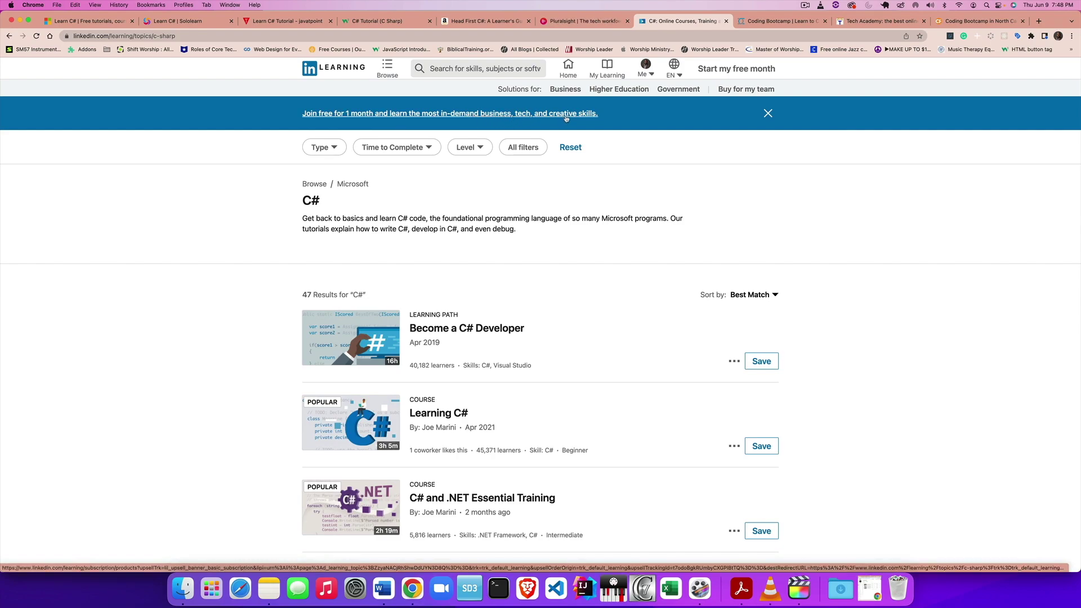
Switch to the TrueCoders tab with its 'Start a new career. Learn to Code.' banner.
click(779, 23)
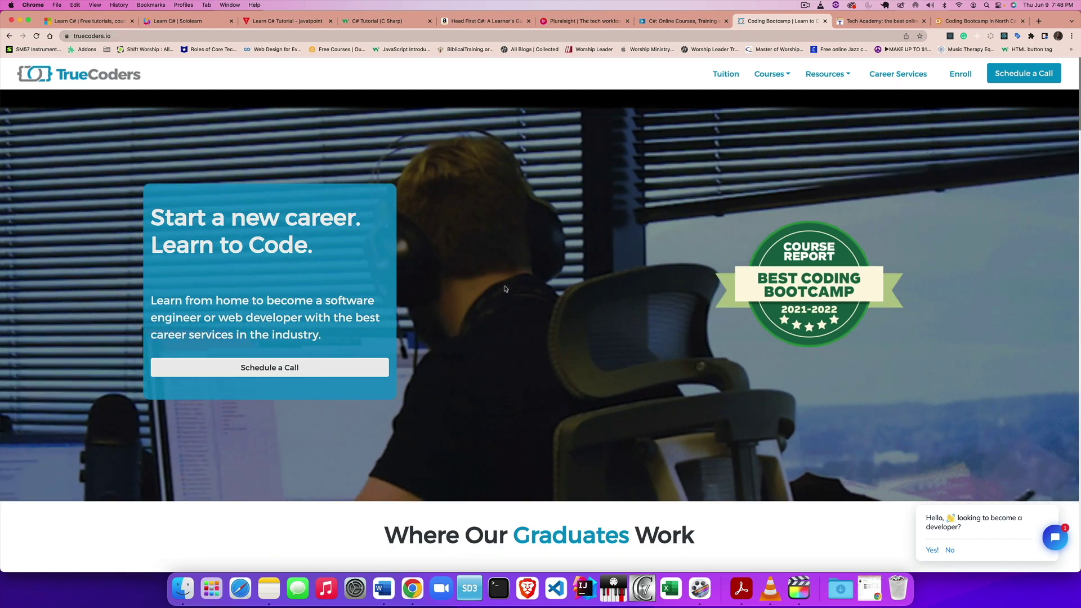
scroll(538, 295, down, 3)
scroll(539, 294, down, 2)
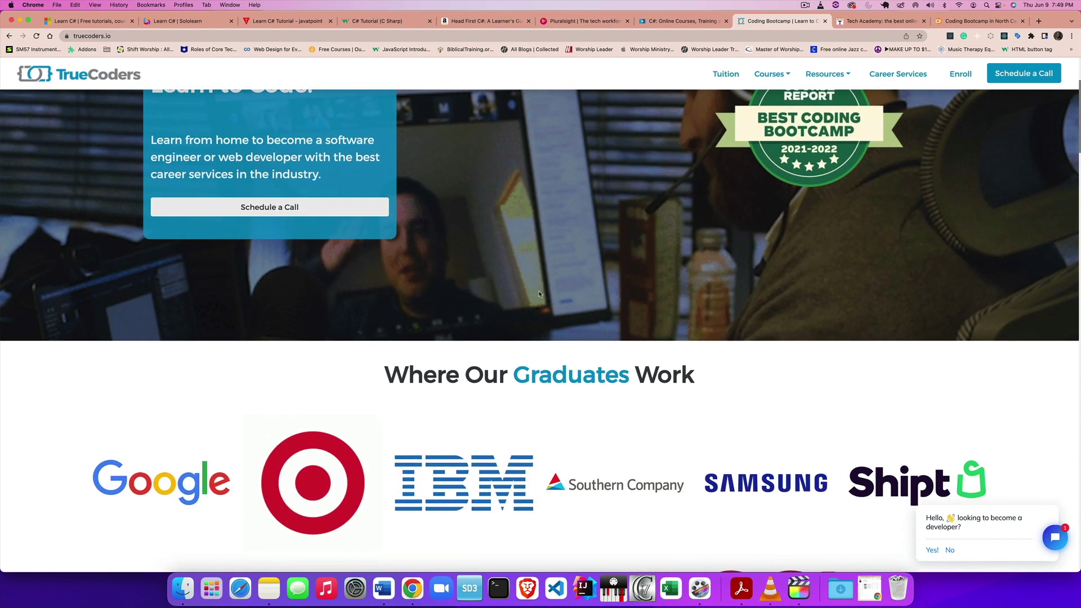
scroll(817, 292, up, 4)
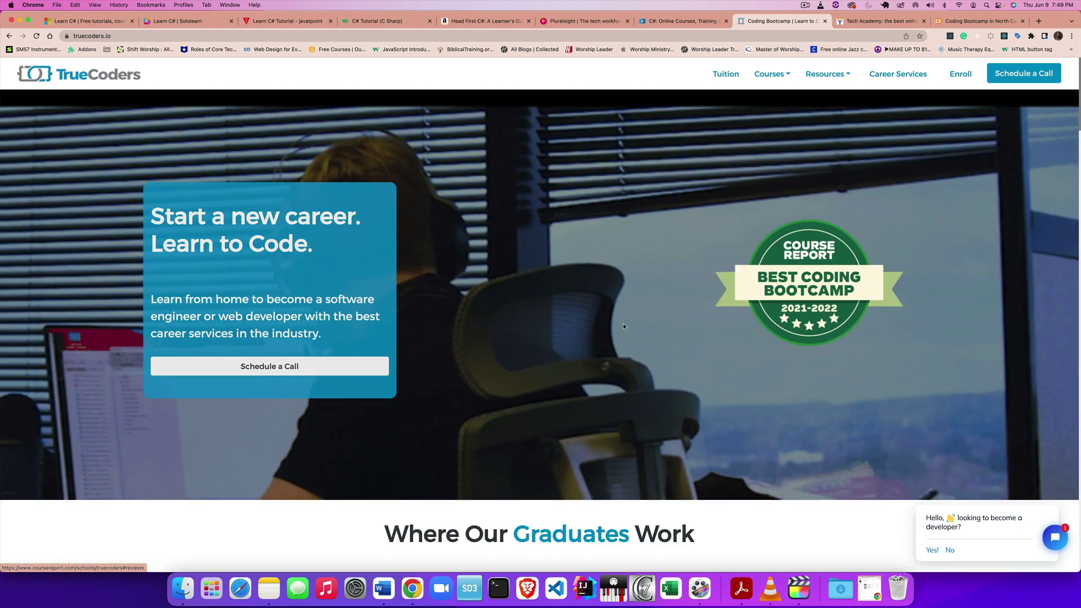
scroll(597, 317, down, 3)
scroll(597, 319, down, 1)
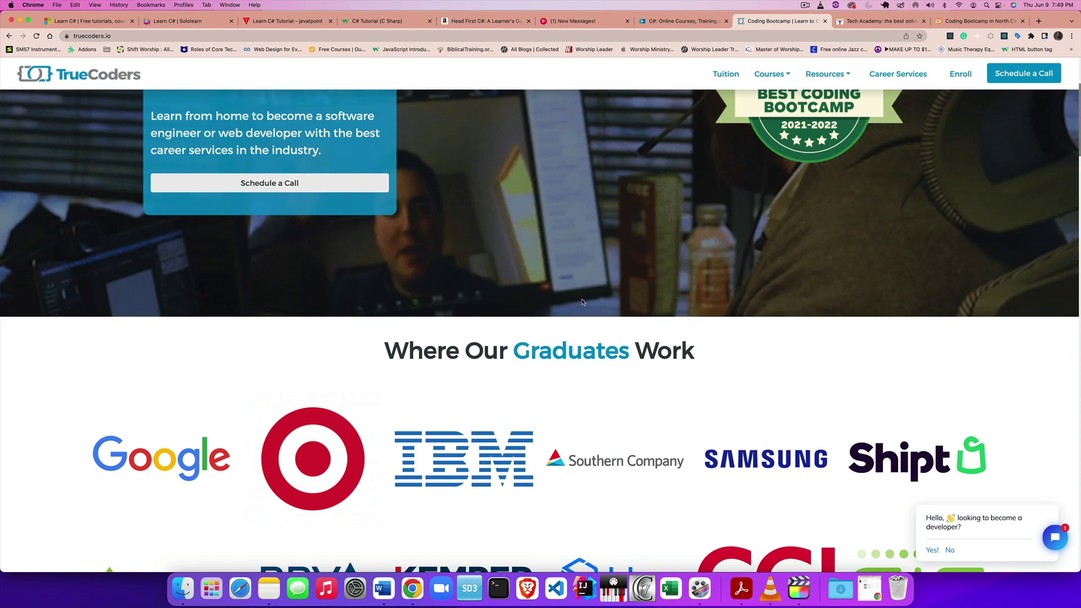
scroll(609, 306, down, 4)
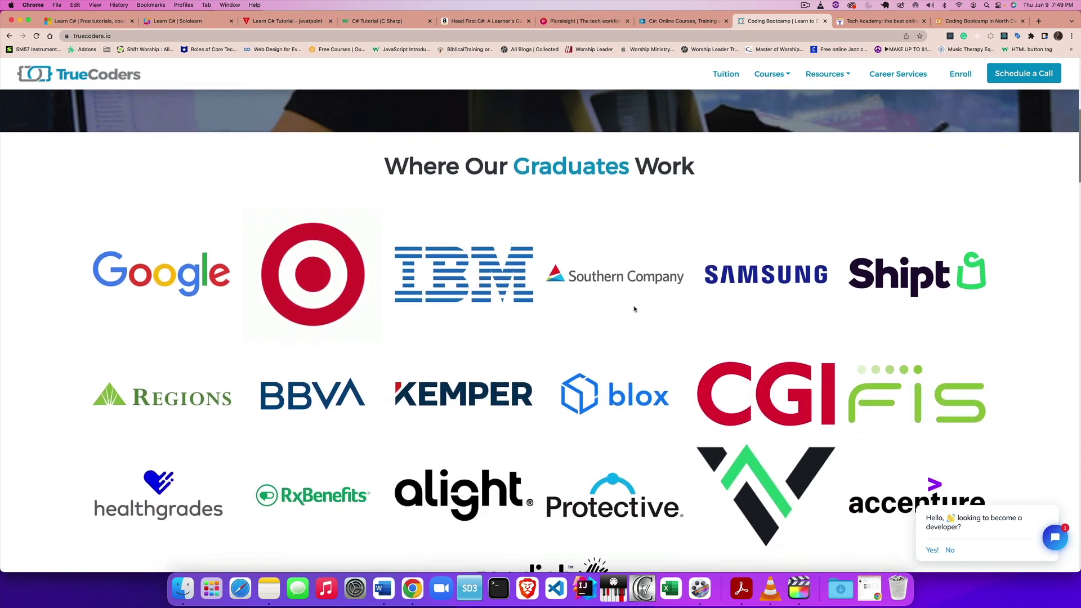
scroll(635, 309, down, 5)
scroll(634, 310, down, 2)
scroll(635, 309, down, 5)
scroll(543, 293, up, 1)
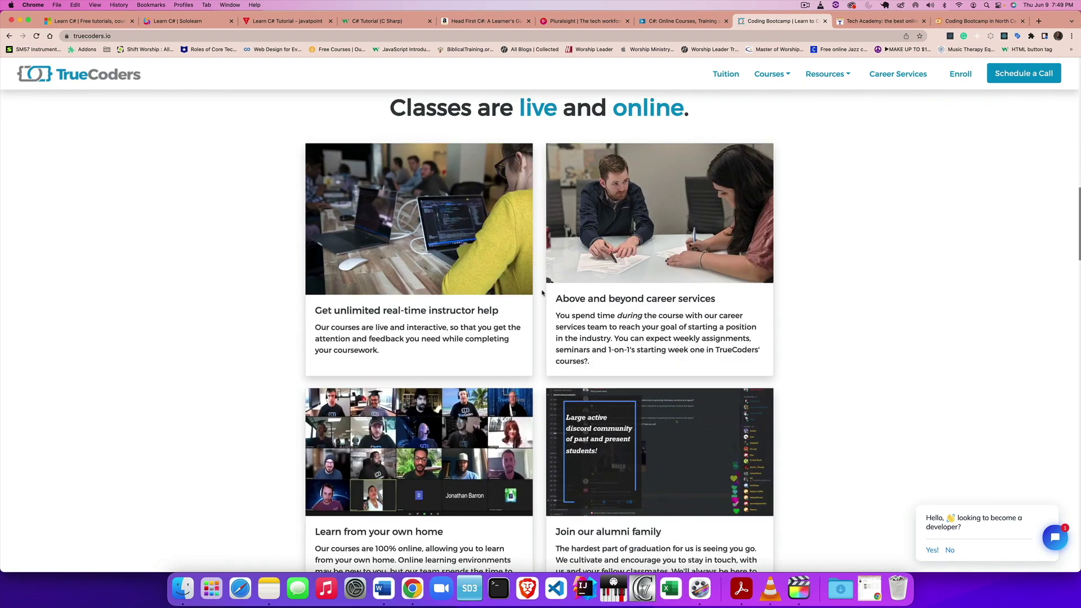
scroll(543, 292, down, 2)
scroll(542, 292, down, 1)
scroll(543, 292, down, 3)
scroll(542, 293, down, 3)
scroll(542, 293, down, 3)
scroll(543, 293, down, 4)
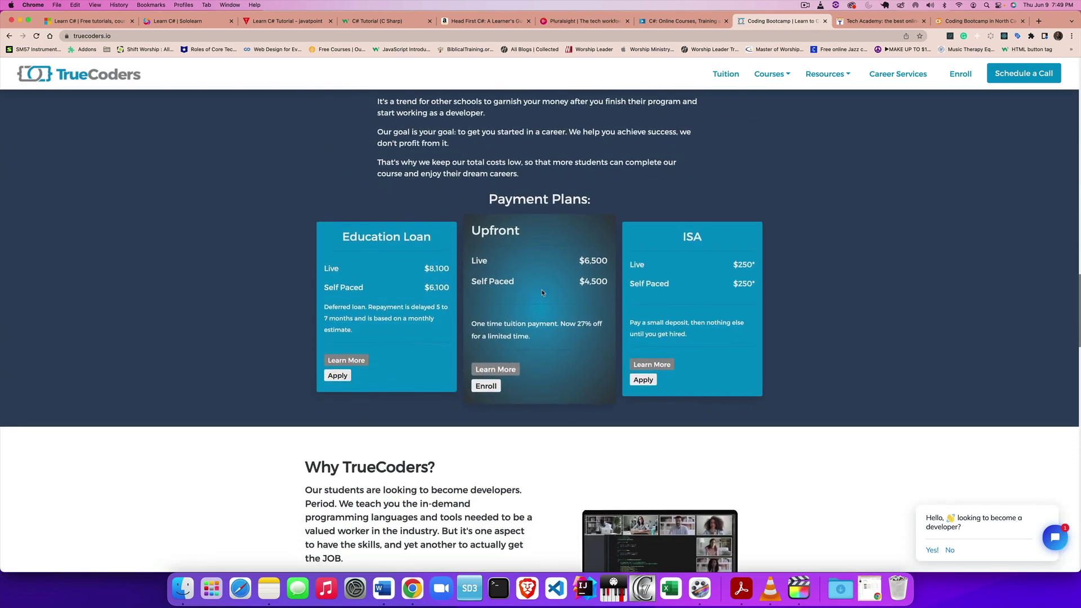
scroll(542, 293, down, 1)
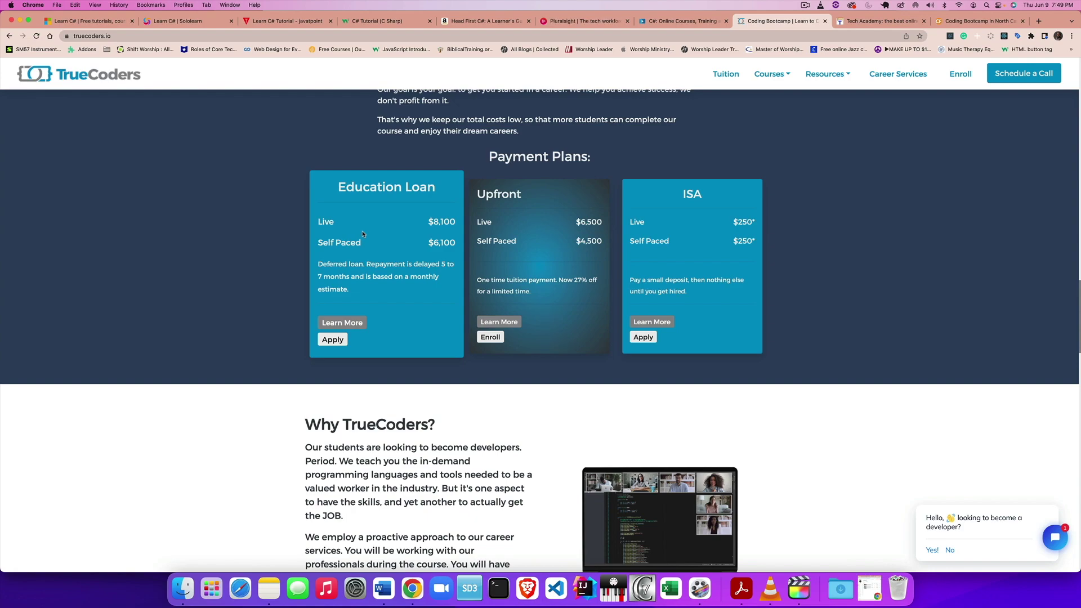
scroll(377, 246, down, 3)
scroll(376, 246, down, 2)
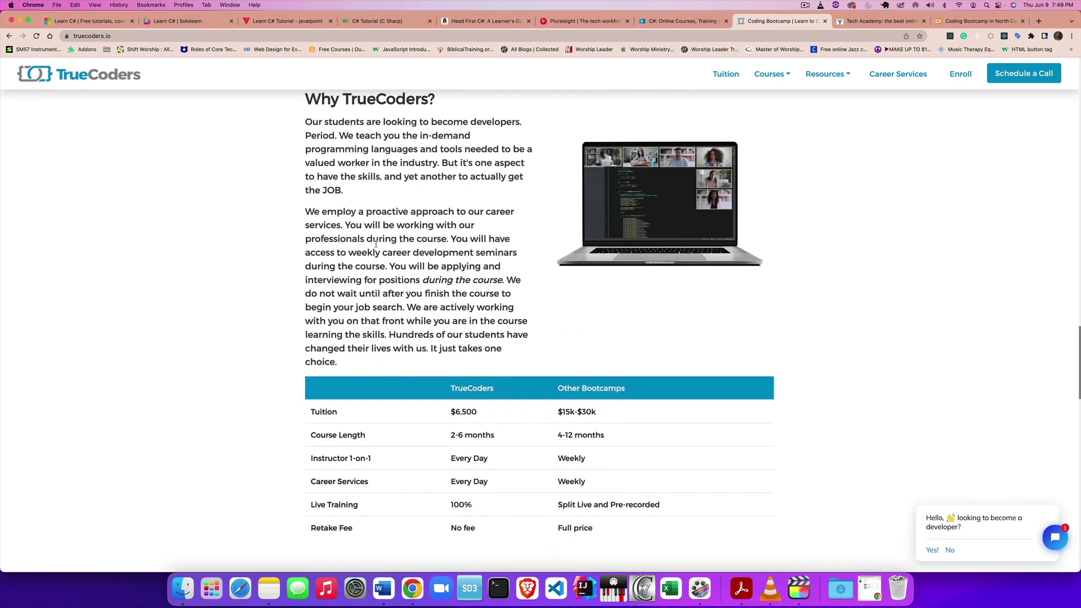
scroll(377, 246, down, 2)
scroll(377, 246, down, 4)
scroll(377, 246, down, 1)
scroll(378, 245, down, 3)
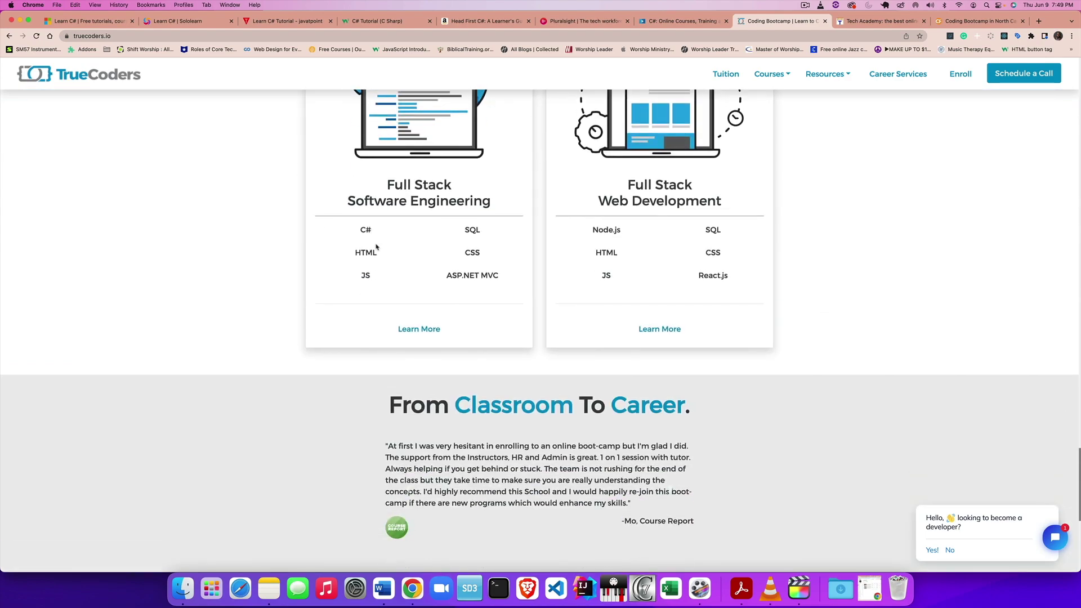
scroll(377, 247, up, 2)
scroll(377, 245, up, 2)
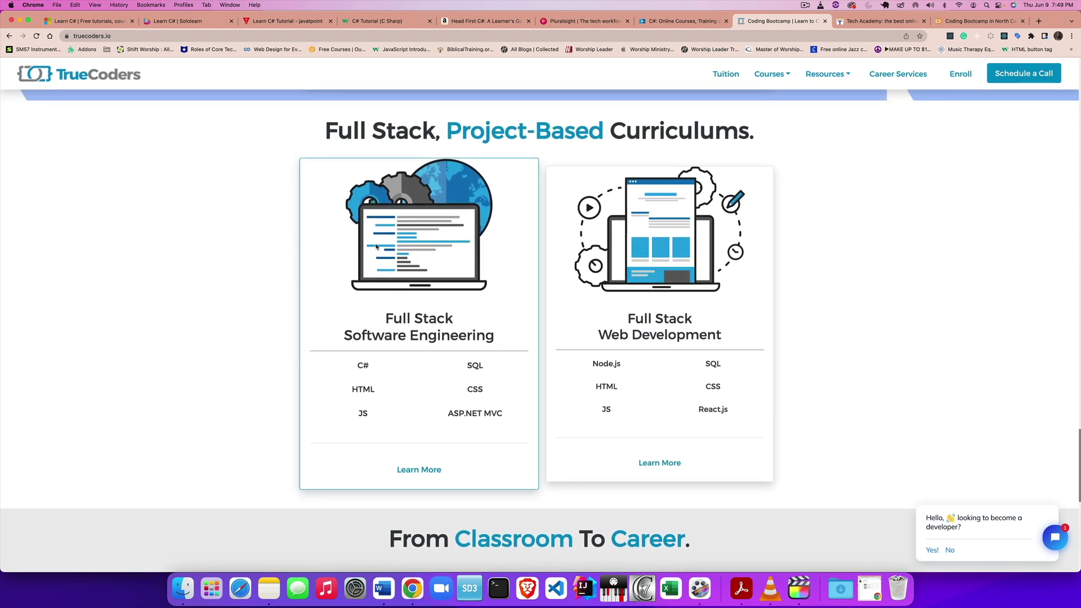
scroll(377, 246, down, 3)
scroll(377, 246, down, 2)
scroll(377, 245, down, 3)
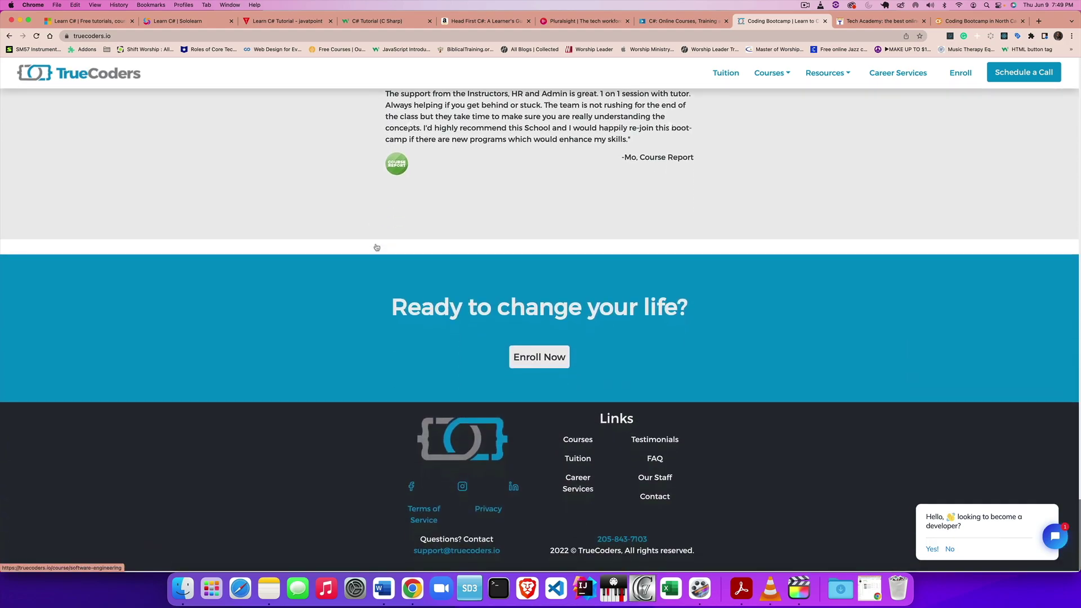
scroll(377, 246, up, 10)
scroll(377, 247, up, 10)
scroll(377, 246, up, 3)
scroll(377, 246, up, 5)
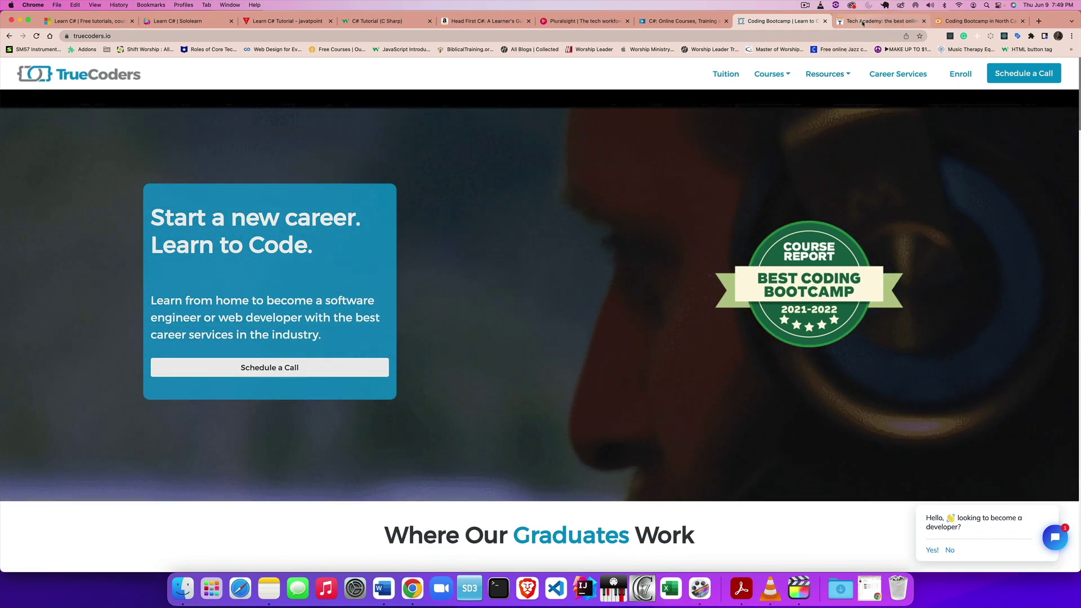
Move from TrueCoders to The Tech Academy tab with Ctrl+Tab.
key(ctrl+Tab)
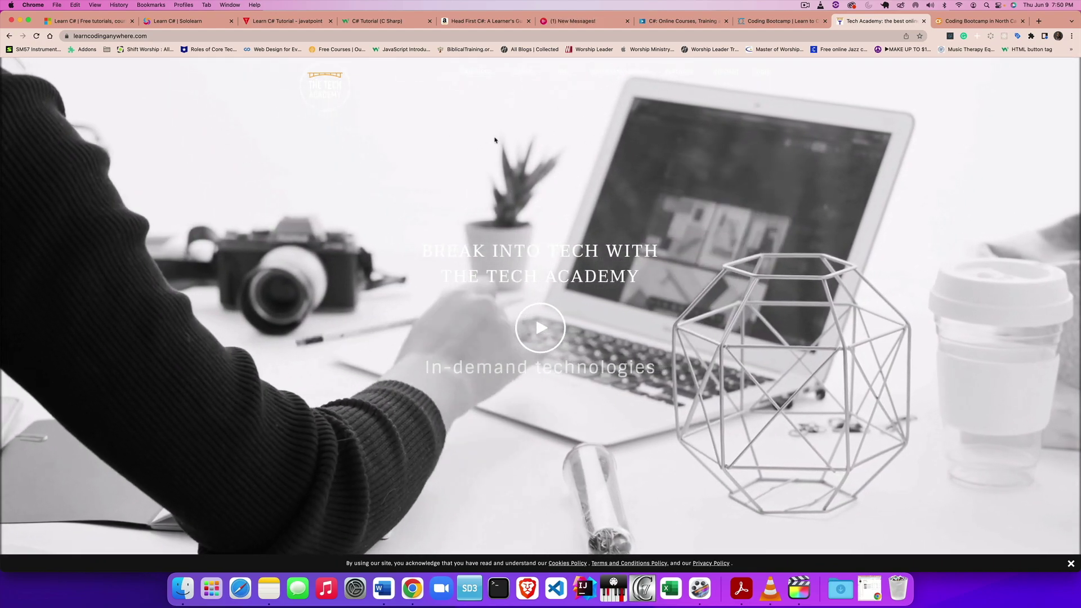
scroll(495, 141, down, 2)
scroll(495, 141, down, 2)
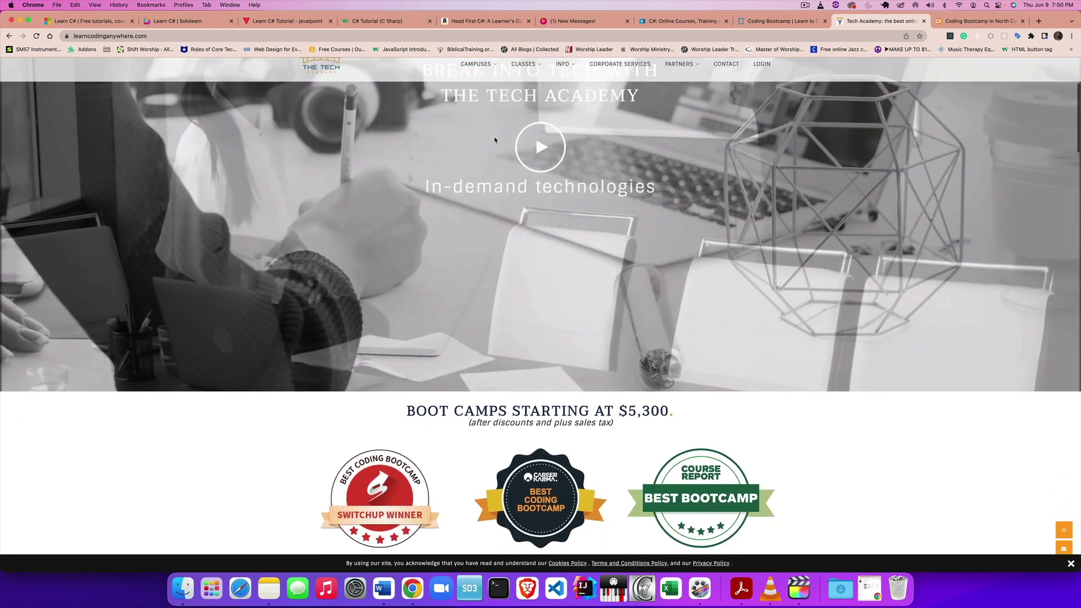
scroll(495, 140, down, 1)
scroll(495, 141, down, 1)
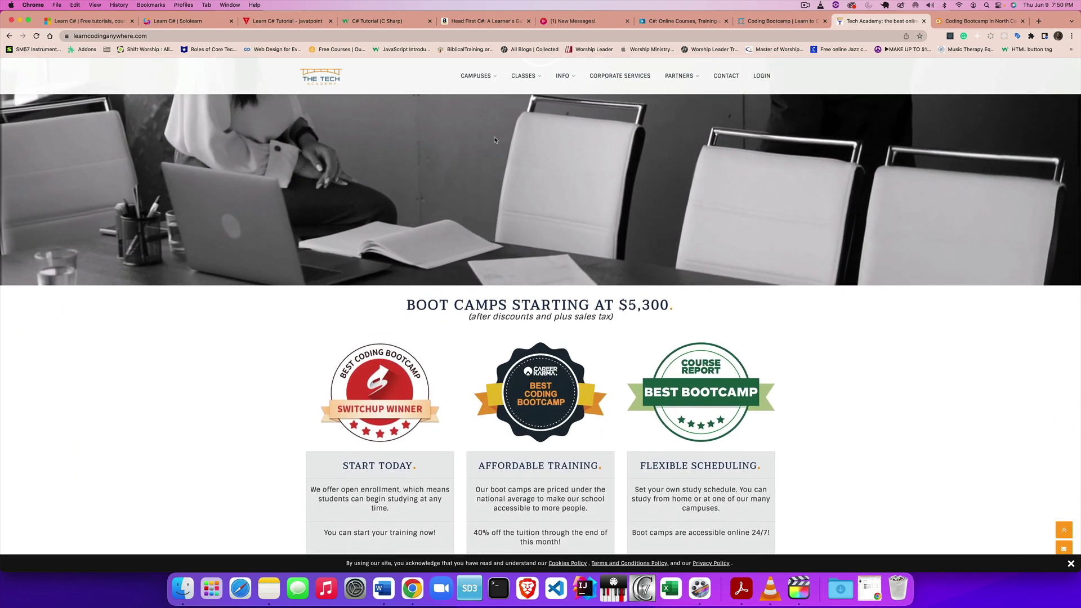
scroll(495, 140, down, 1)
scroll(495, 140, down, 1)
scroll(496, 141, down, 4)
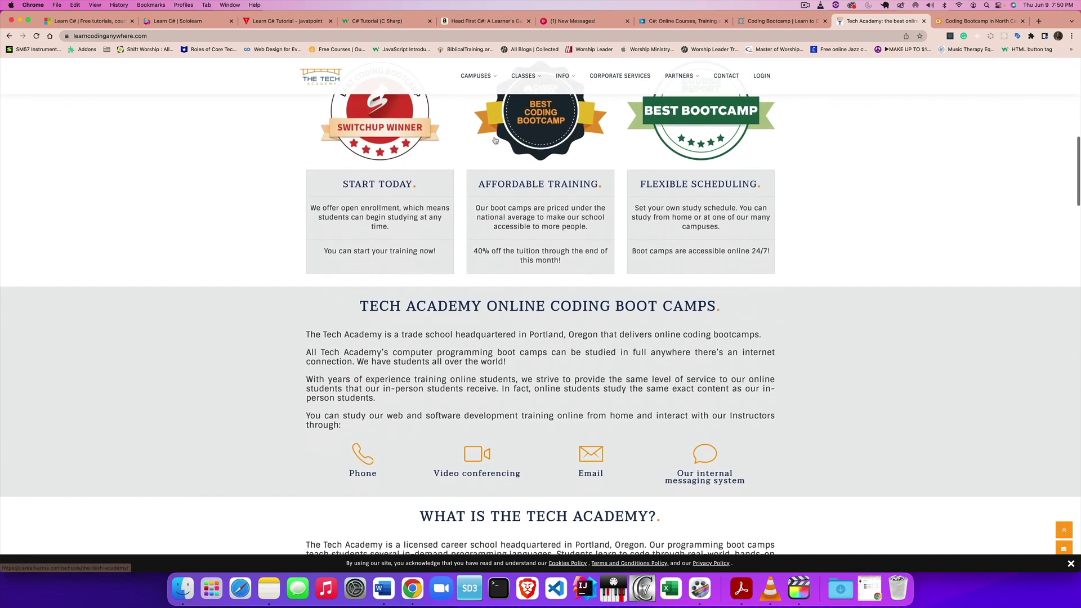
scroll(495, 141, down, 2)
scroll(495, 141, down, 2)
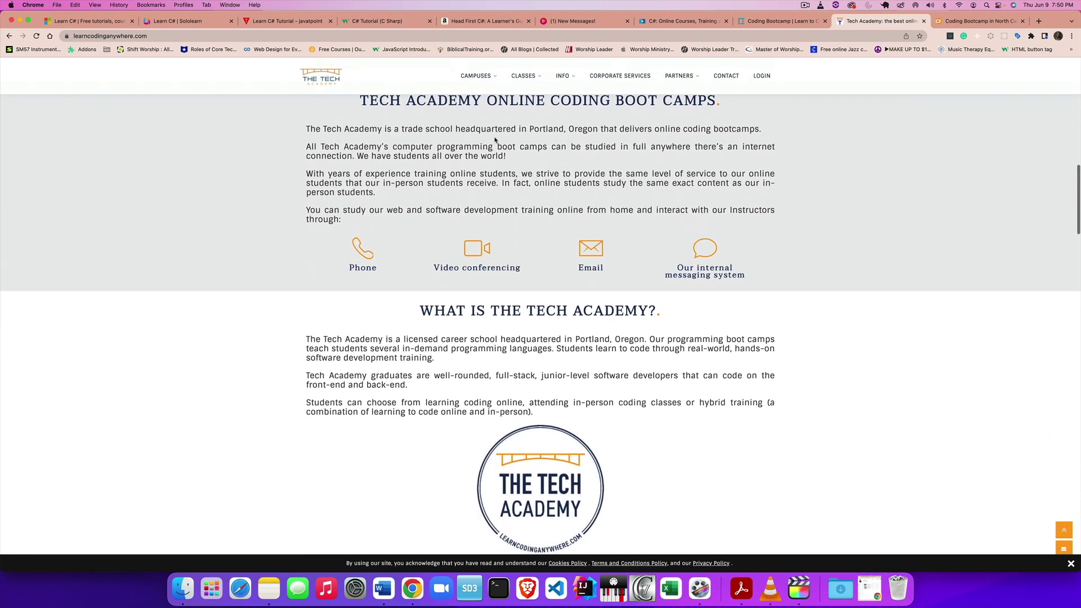
scroll(496, 141, down, 3)
scroll(496, 140, down, 2)
scroll(495, 141, down, 3)
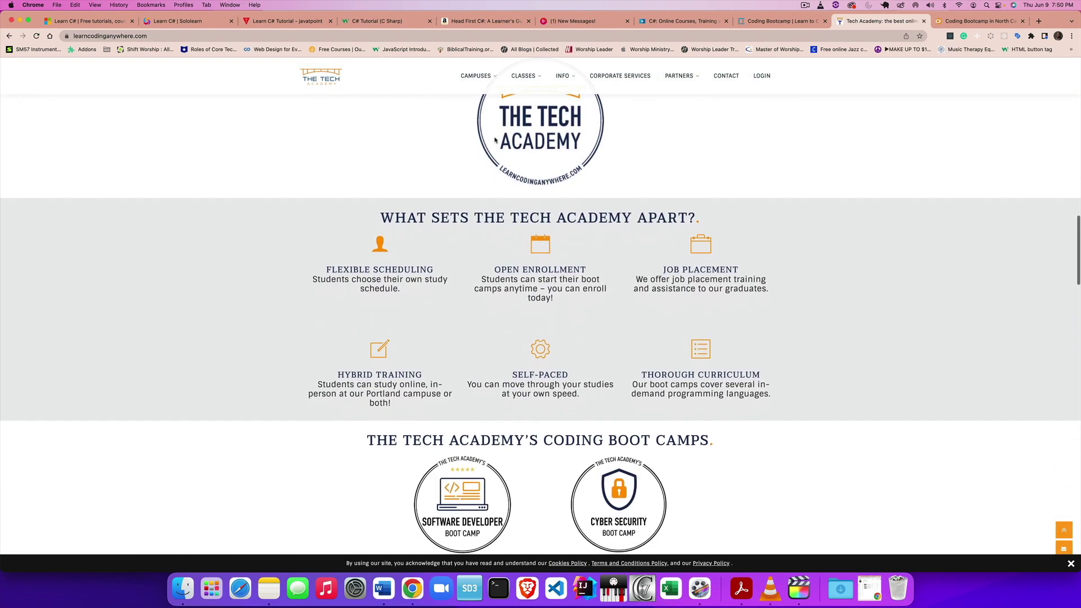
scroll(496, 140, down, 1)
scroll(495, 140, down, 2)
scroll(495, 141, down, 3)
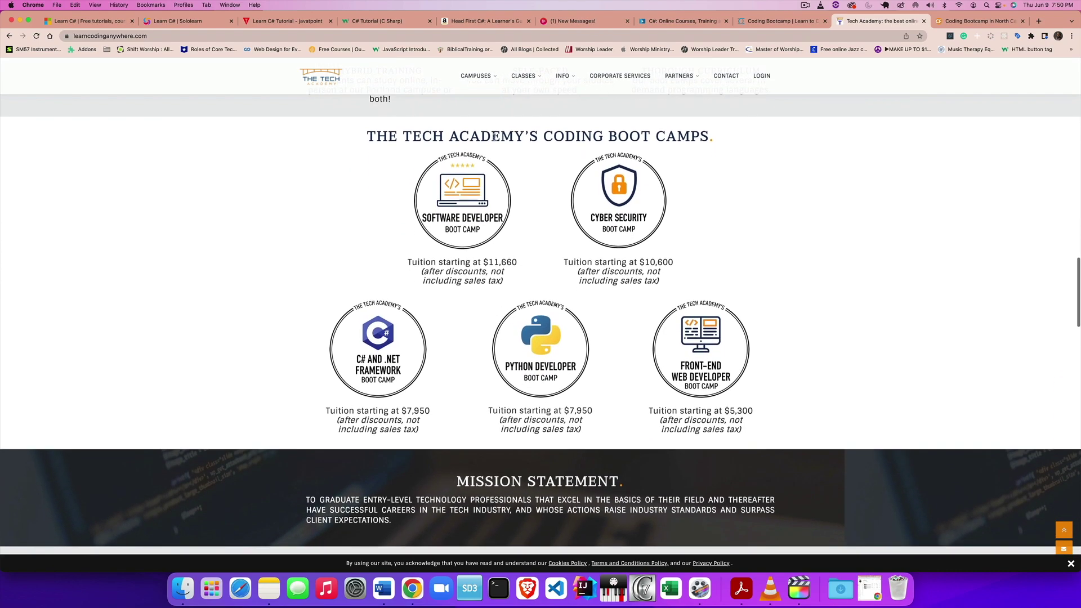
scroll(495, 140, down, 1)
scroll(496, 138, up, 1)
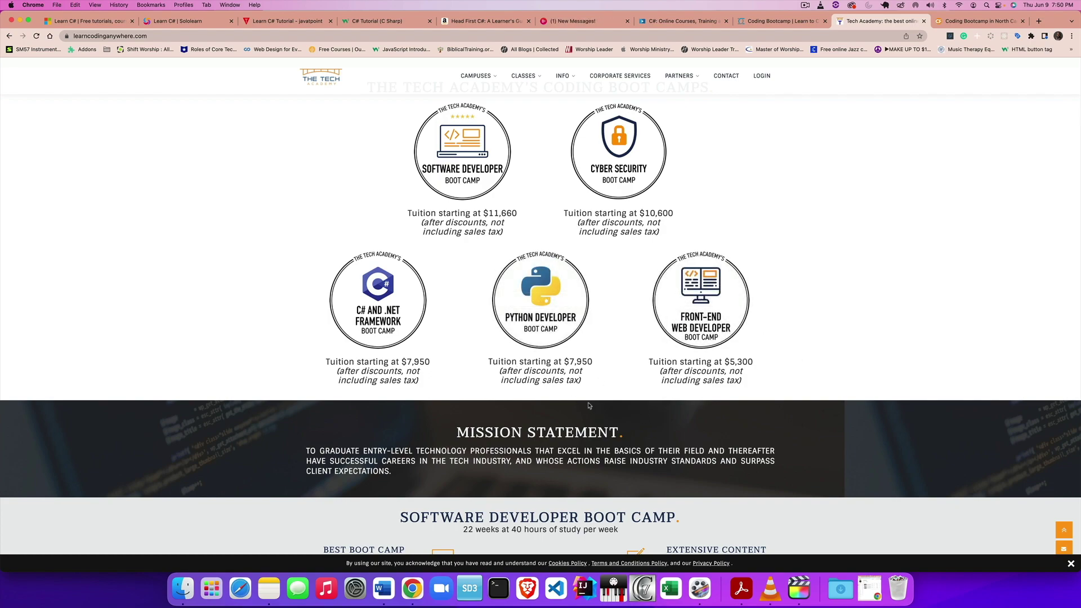
scroll(589, 406, down, 2)
scroll(589, 405, down, 1)
scroll(588, 405, down, 2)
scroll(589, 406, down, 4)
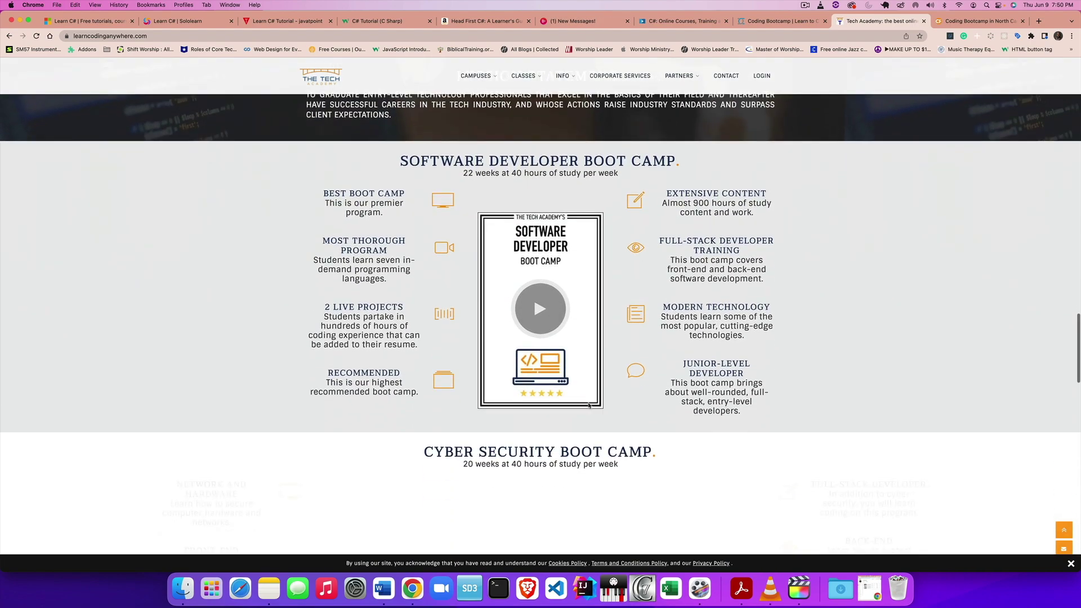
scroll(590, 406, down, 1)
scroll(588, 406, down, 8)
scroll(589, 406, down, 5)
scroll(589, 406, down, 8)
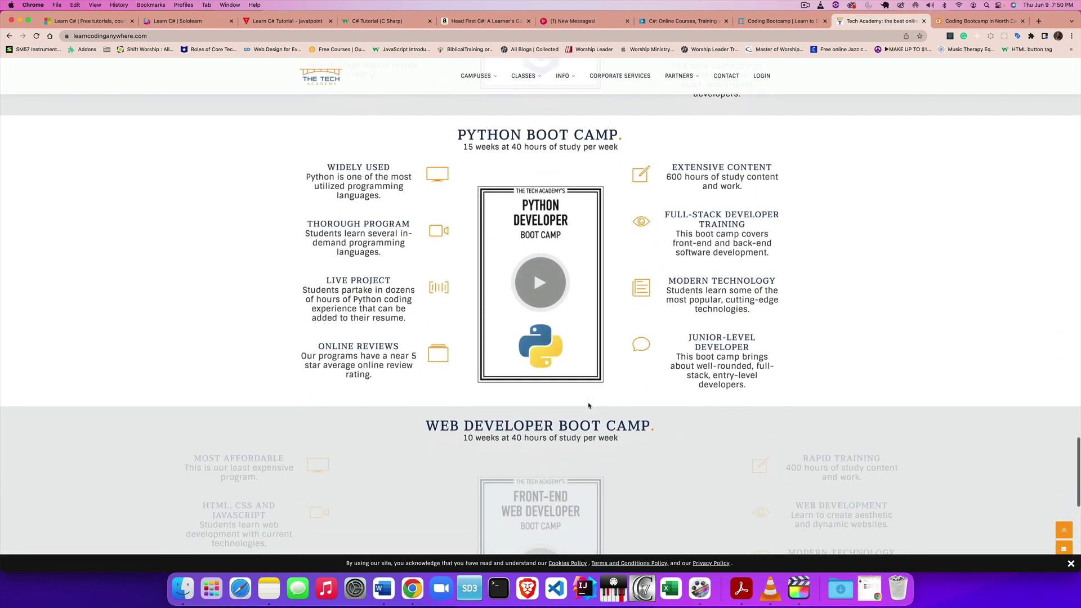
scroll(589, 406, up, 2)
scroll(589, 406, up, 5)
scroll(589, 406, up, 2)
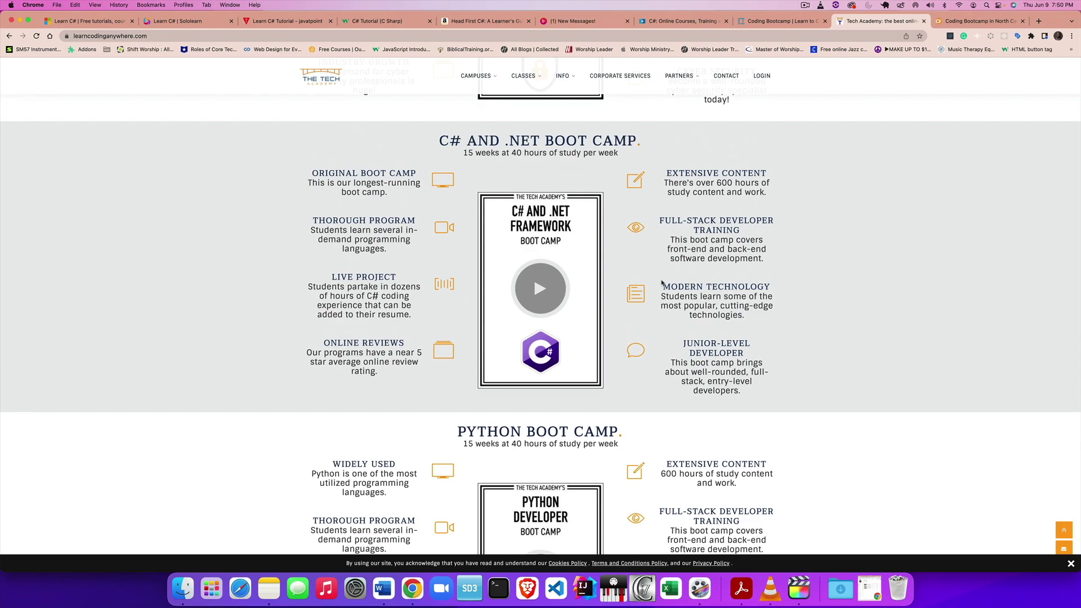
scroll(849, 201, up, 5)
scroll(847, 198, up, 5)
scroll(848, 196, up, 5)
scroll(847, 197, up, 3)
scroll(845, 195, up, 10)
scroll(846, 195, up, 10)
Switch to the Coder Foundry tab showing its 'Launch Your Coding Career' homepage.
click(977, 21)
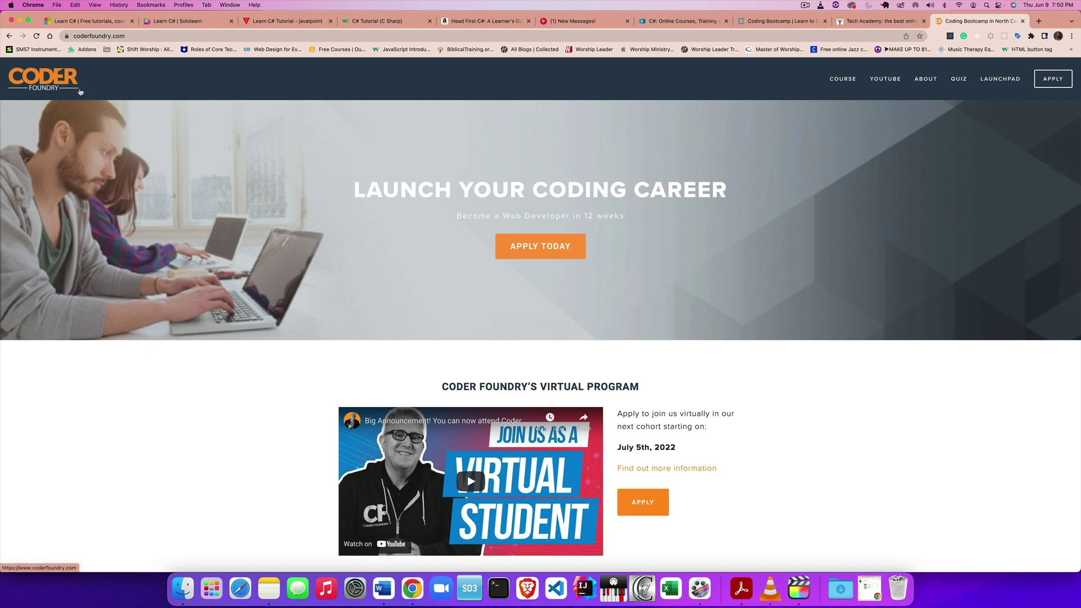
scroll(381, 326, down, 2)
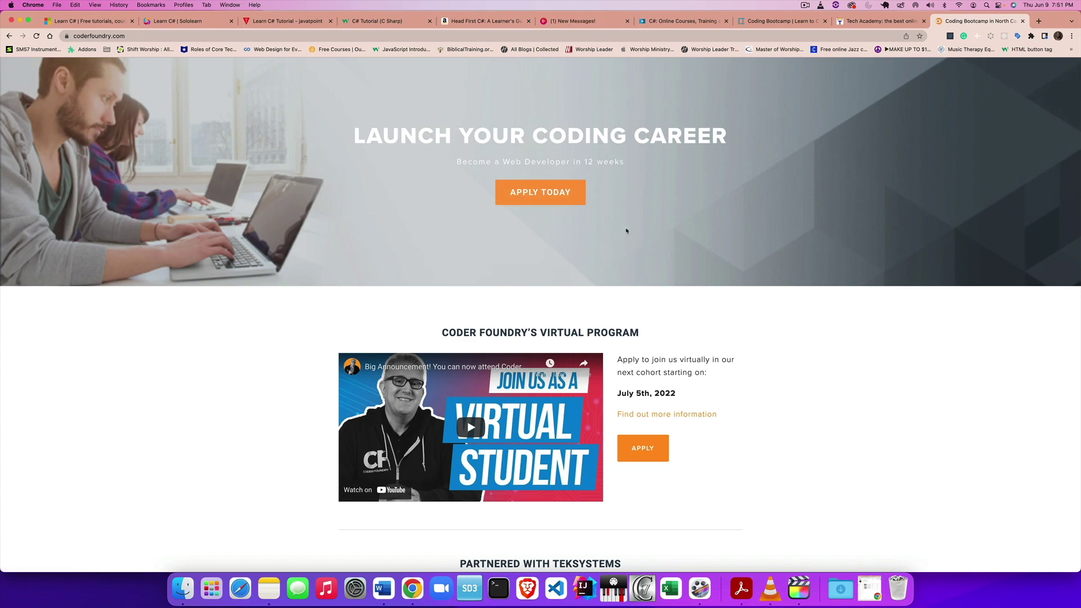
scroll(626, 230, down, 2)
scroll(627, 236, down, 5)
scroll(627, 235, down, 2)
scroll(630, 237, down, 8)
scroll(634, 238, down, 1)
scroll(634, 239, down, 5)
scroll(634, 238, down, 2)
scroll(634, 239, down, 1)
scroll(634, 239, down, 5)
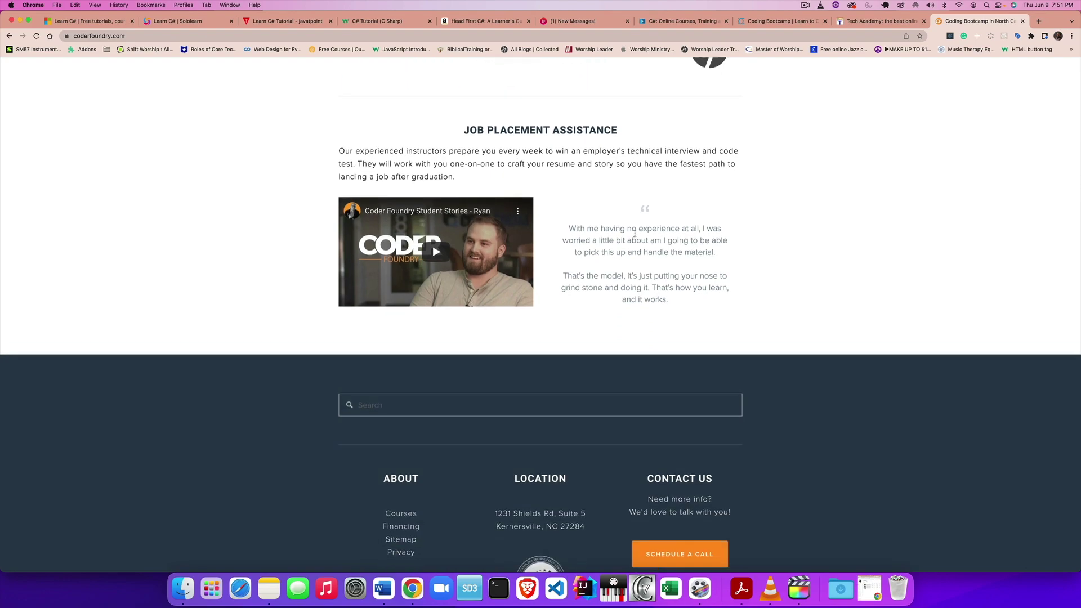
scroll(635, 239, down, 3)
scroll(635, 237, down, 2)
scroll(636, 236, up, 20)
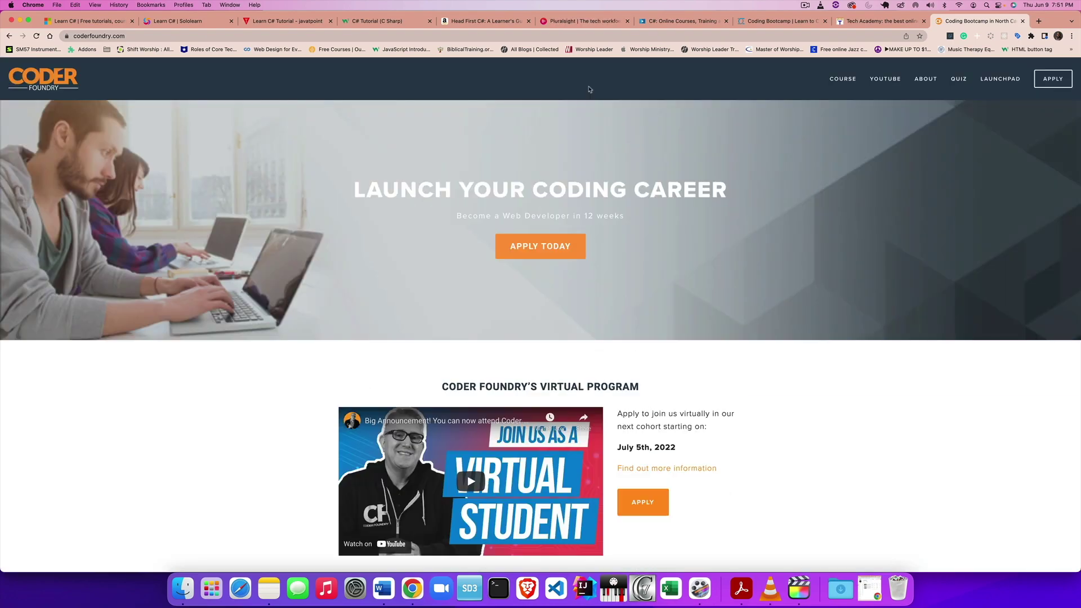